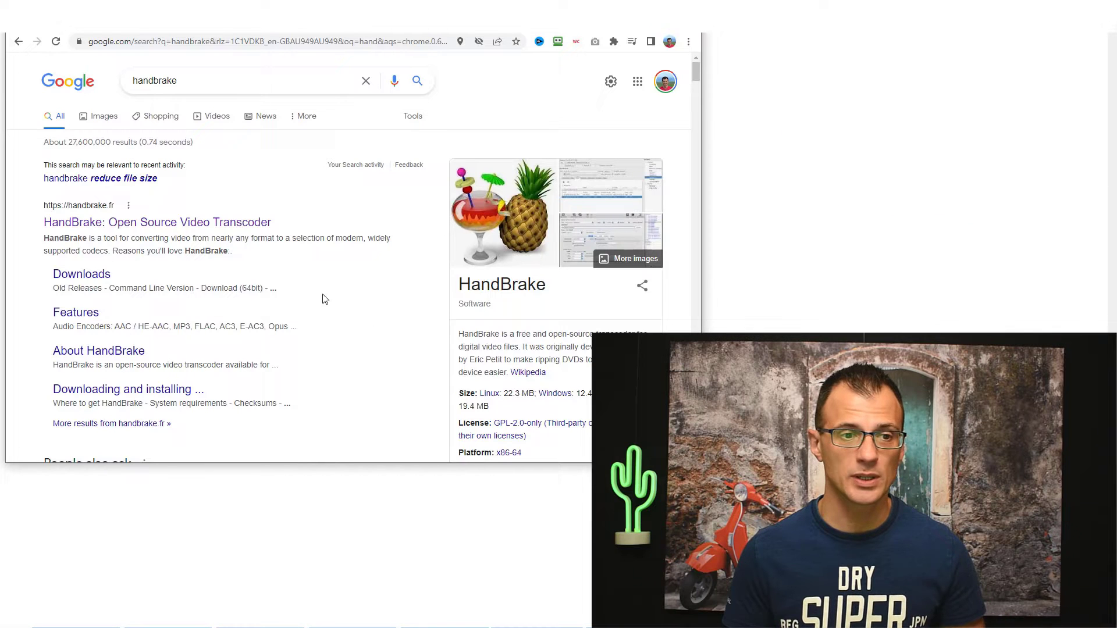
Open the 'HandBrake: Open Source Video Transcoder' result from the Google search.
{"action": "left_click", "coordinate": [205, 223]}
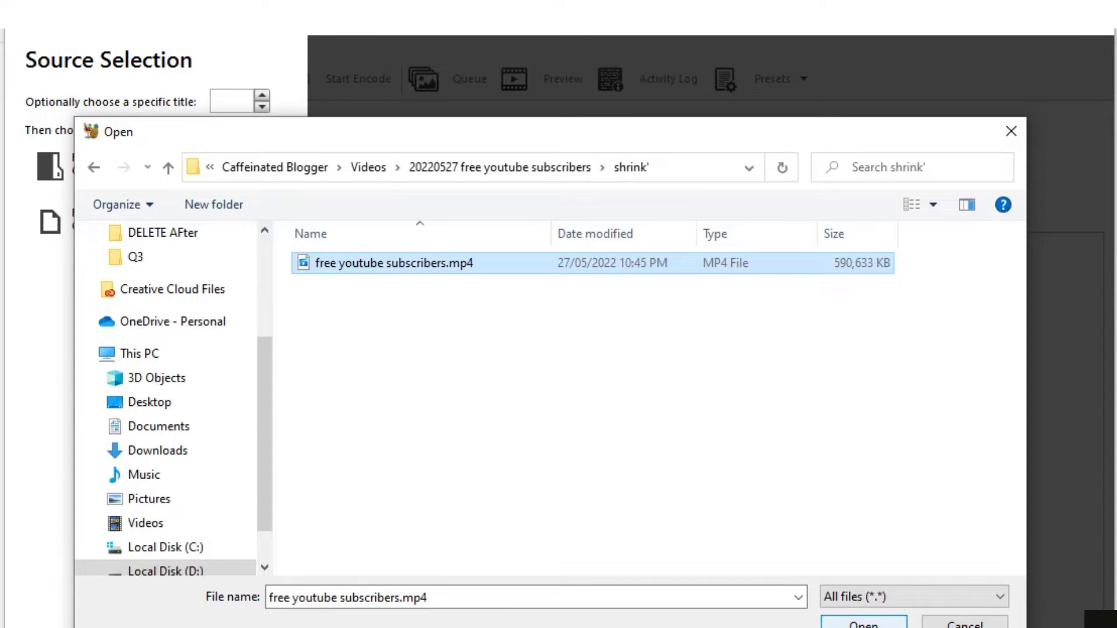
Load free youtube subscribers.mp4 as the source and highlight its 576 MB file size.
{"action": "left_click", "coordinate": [863, 623]}
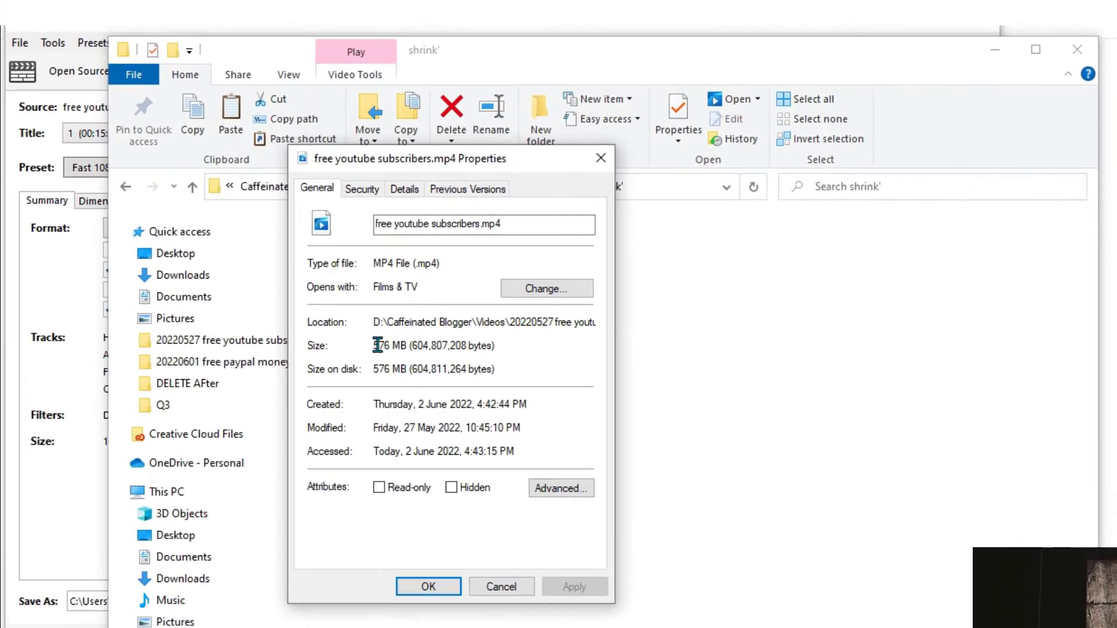
{"action": "left_click_drag", "start_coordinate": [239, 222], "coordinate": [261, 222]}
{"action": "left_click", "coordinate": [261, 224]}
{"action": "left_click_drag", "start_coordinate": [410, 347], "coordinate": [373, 346]}
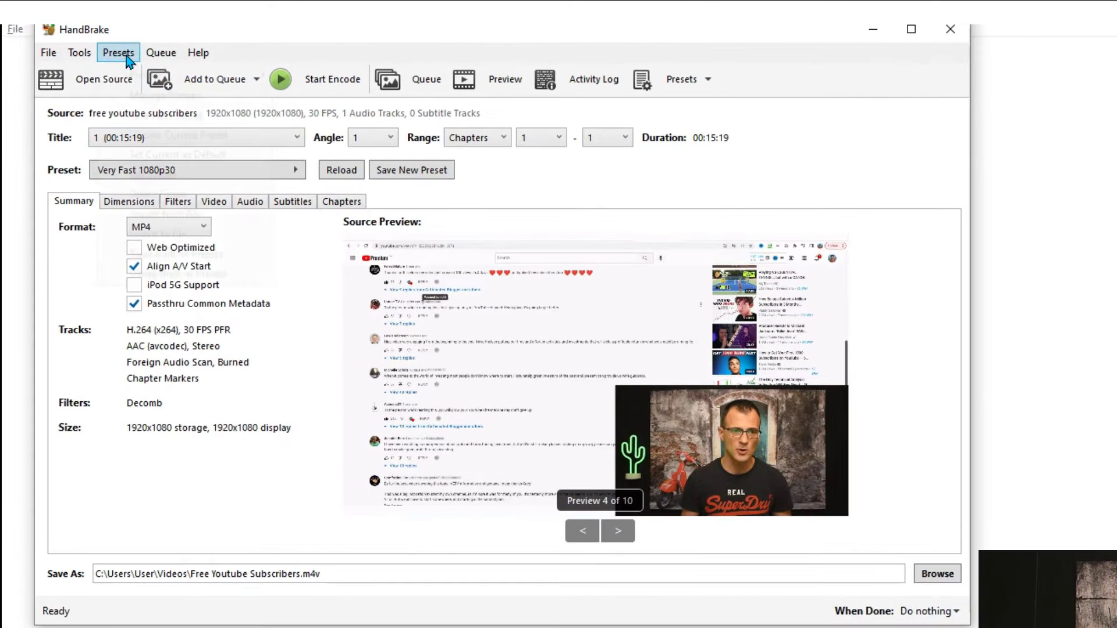
{"action": "left_click", "coordinate": [86, 37]}
{"action": "mouse_move", "coordinate": [137, 76]}
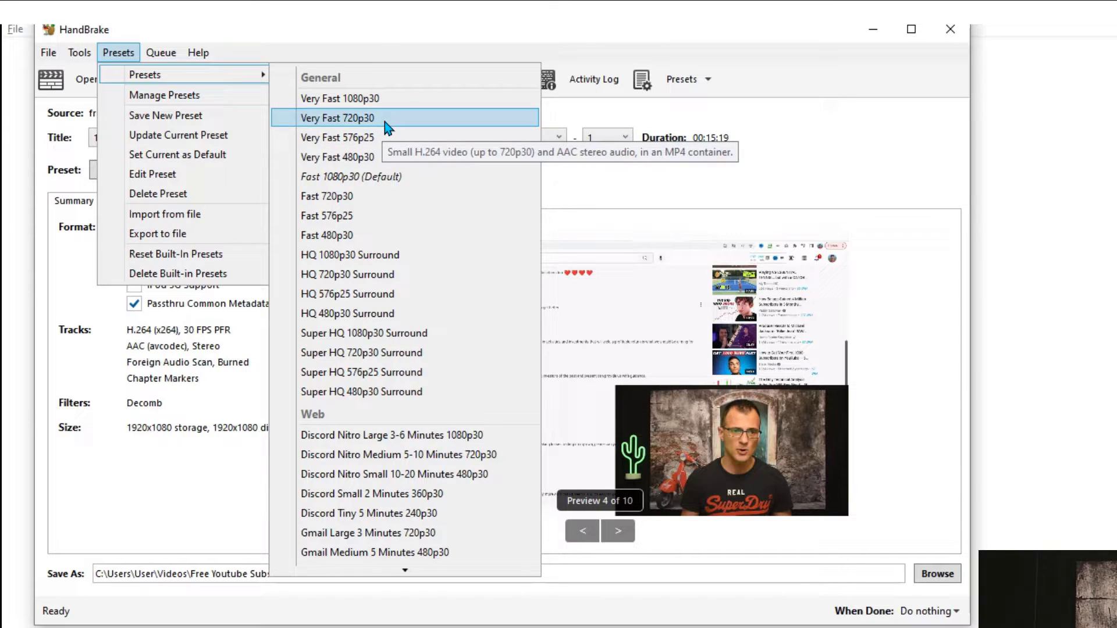
{"action": "left_click", "coordinate": [314, 44]}
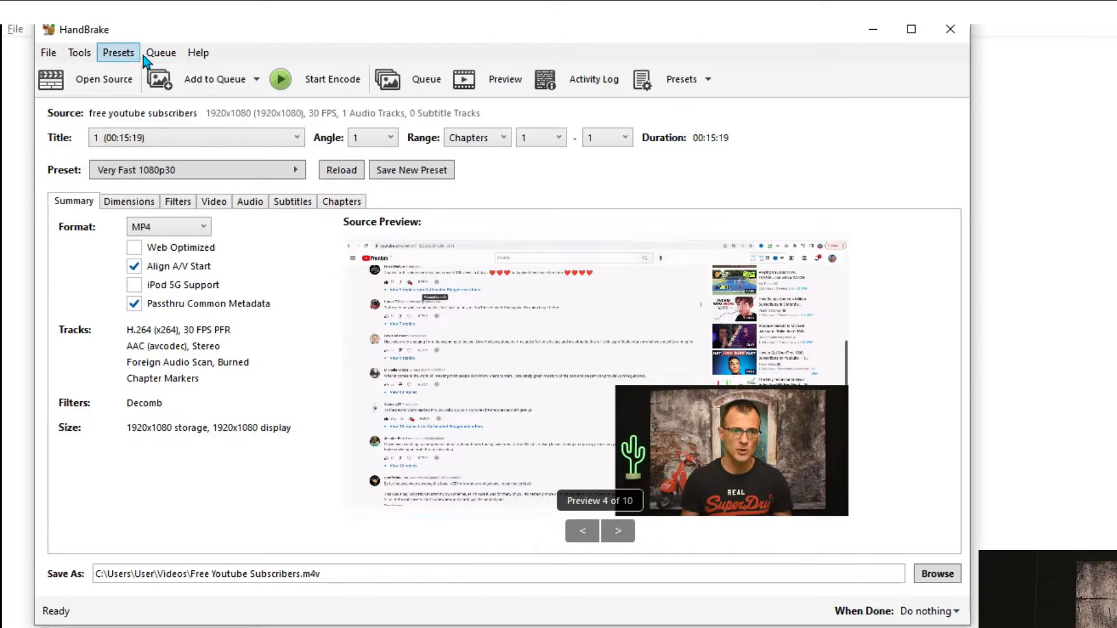
{"action": "left_click", "coordinate": [699, 94]}
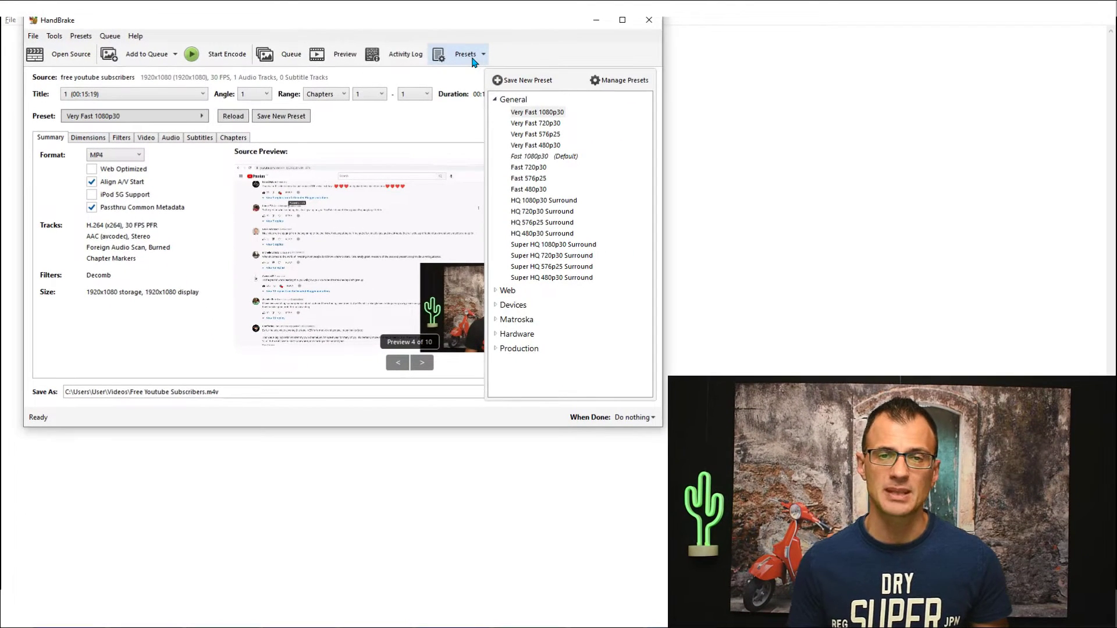
{"action": "left_click", "coordinate": [474, 62]}
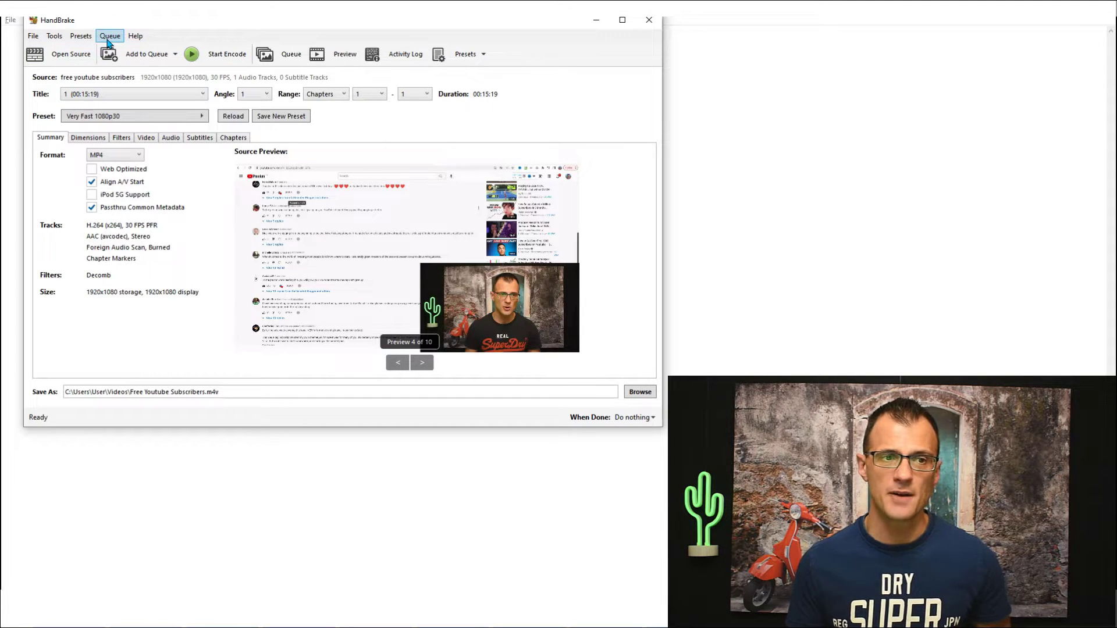
{"action": "left_click", "coordinate": [81, 36]}
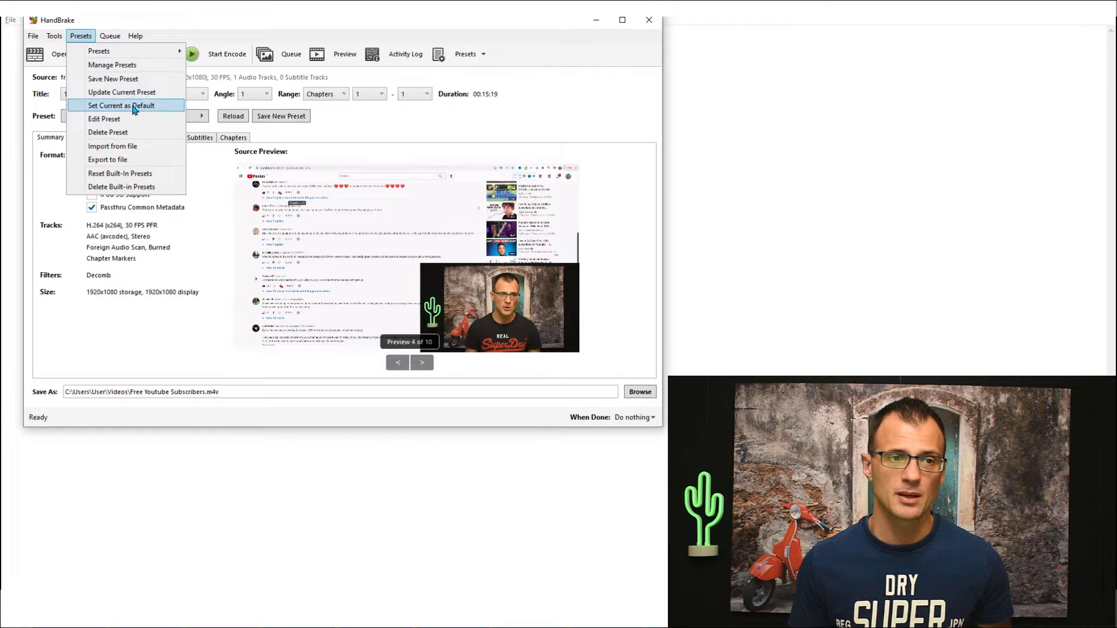
{"action": "left_click", "coordinate": [156, 362]}
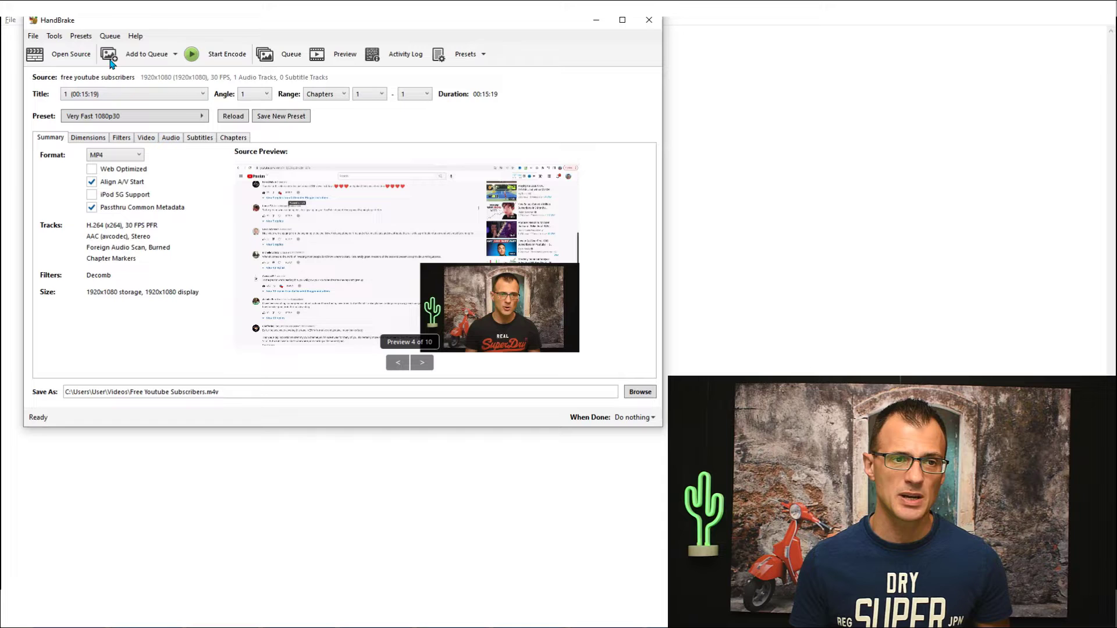
{"action": "left_click", "coordinate": [110, 36]}
{"action": "mouse_move", "coordinate": [81, 36]}
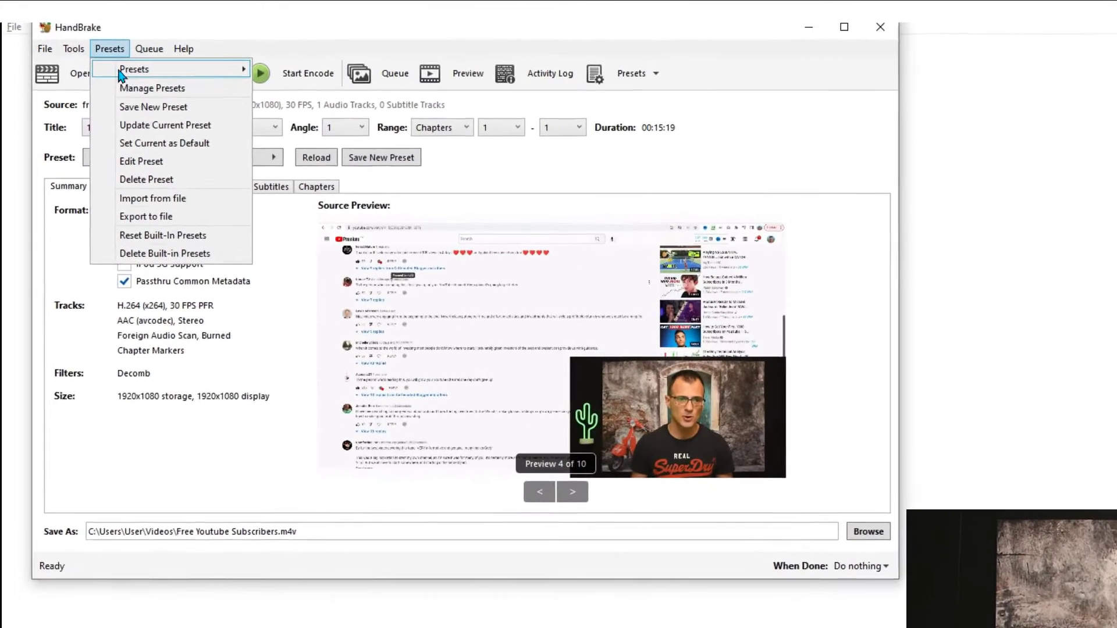
{"action": "mouse_move", "coordinate": [100, 52]}
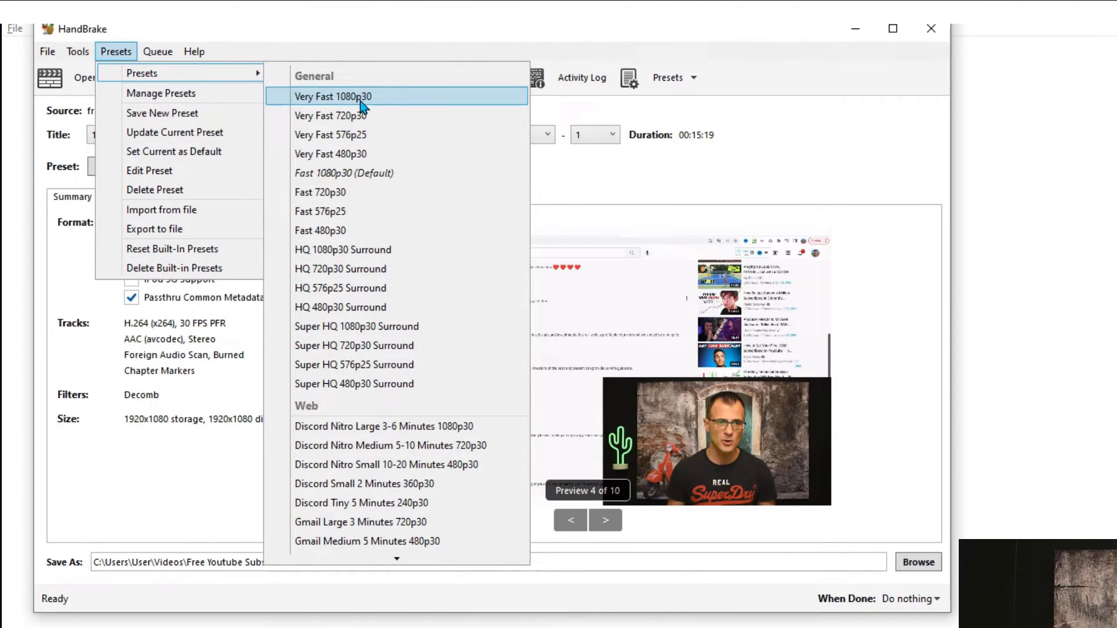
{"action": "left_click", "coordinate": [392, 102]}
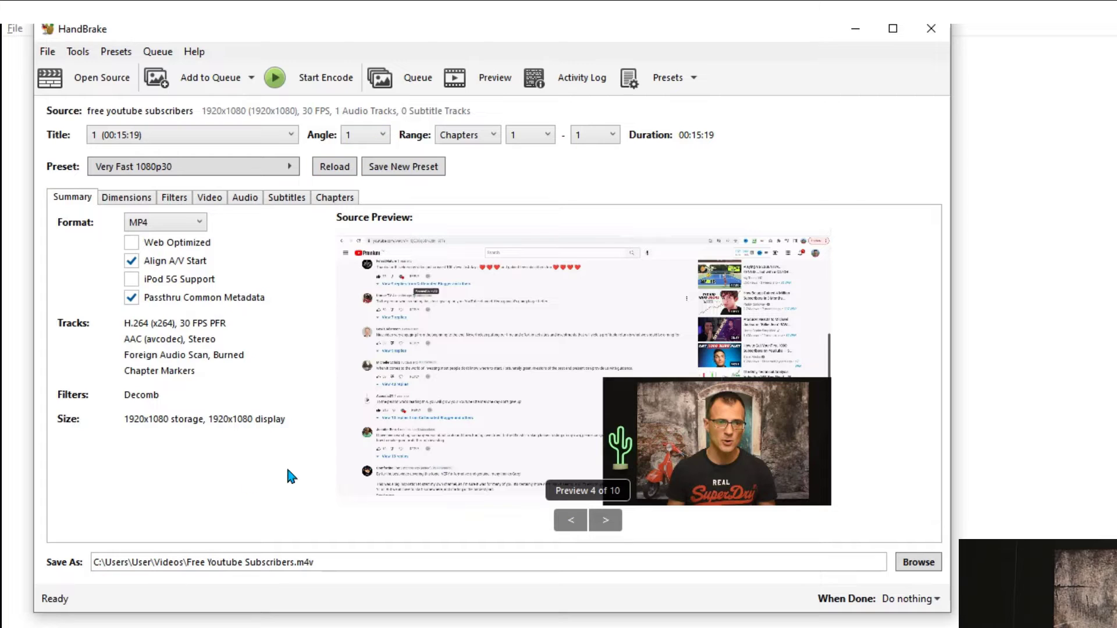
Look over the Dimensions, Filters and Video settings, then drop Constant Quality to RF 27.
{"action": "left_click", "coordinate": [120, 204]}
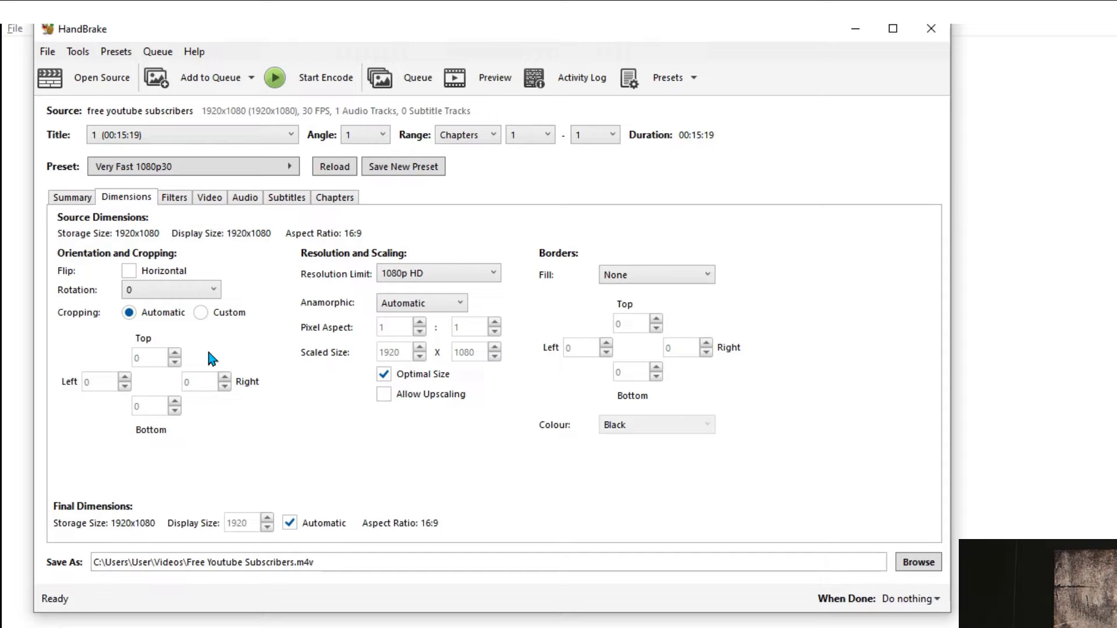
{"action": "left_click", "coordinate": [174, 200]}
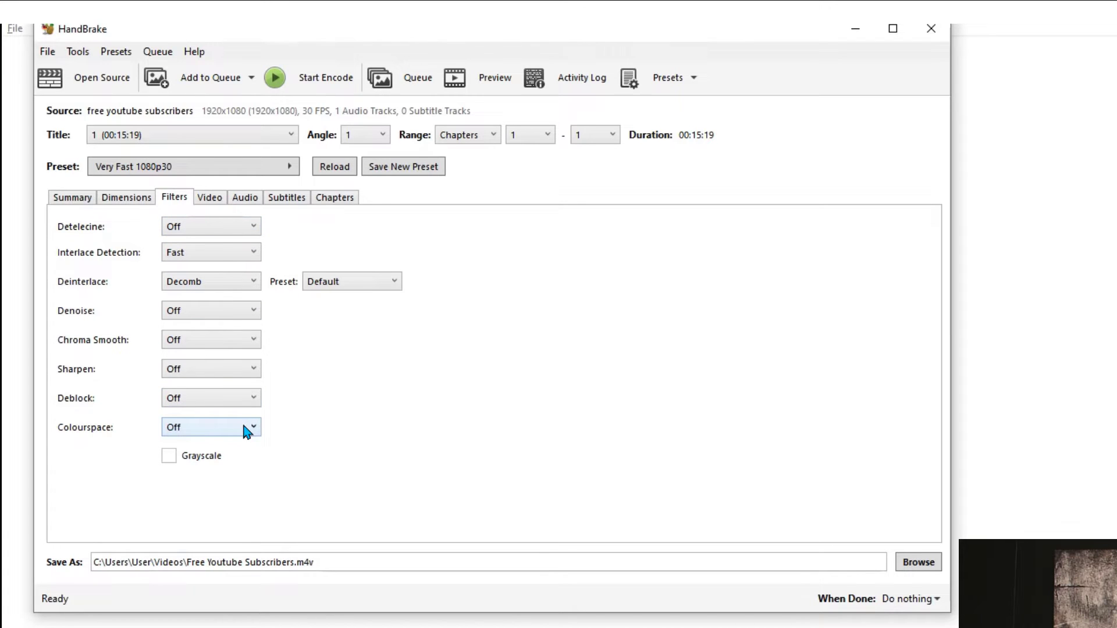
{"action": "left_click", "coordinate": [210, 197]}
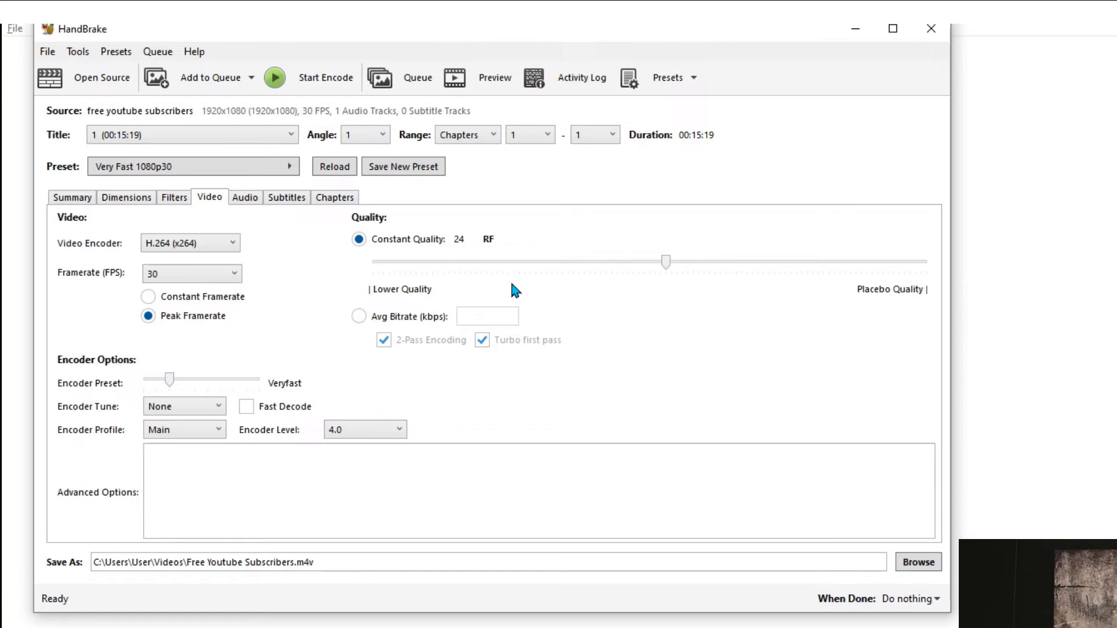
{"action": "left_click_drag", "start_coordinate": [667, 264], "coordinate": [634, 261]}
Try the Very Fast and Super HQ 1080p30 presets, then settle on General's Fast 1080p30.
{"action": "left_click", "coordinate": [669, 80]}
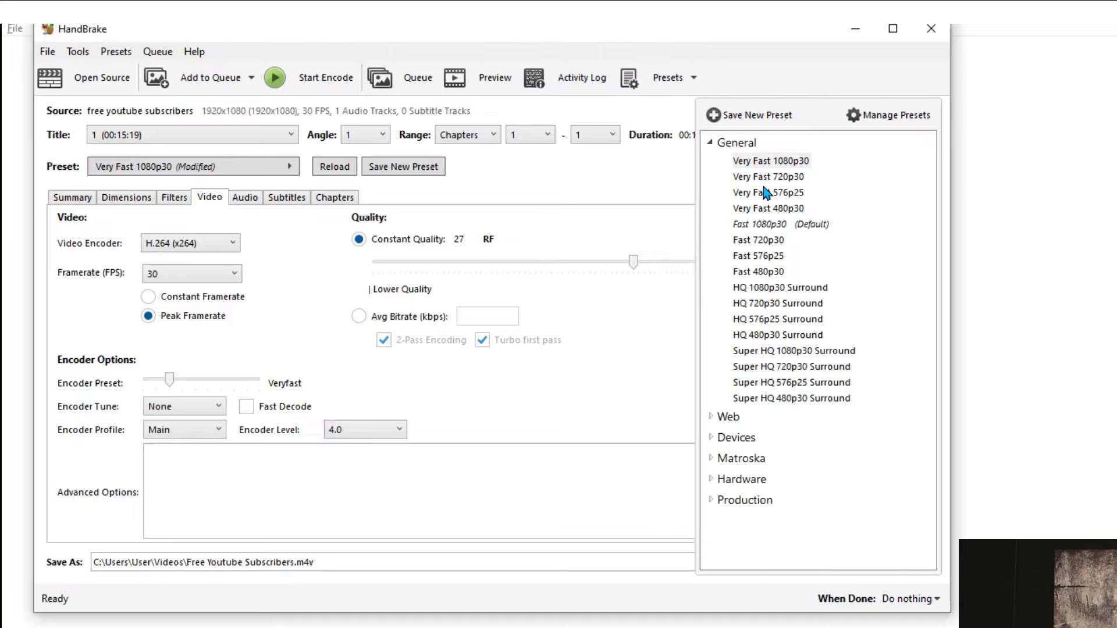
{"action": "left_click", "coordinate": [777, 165]}
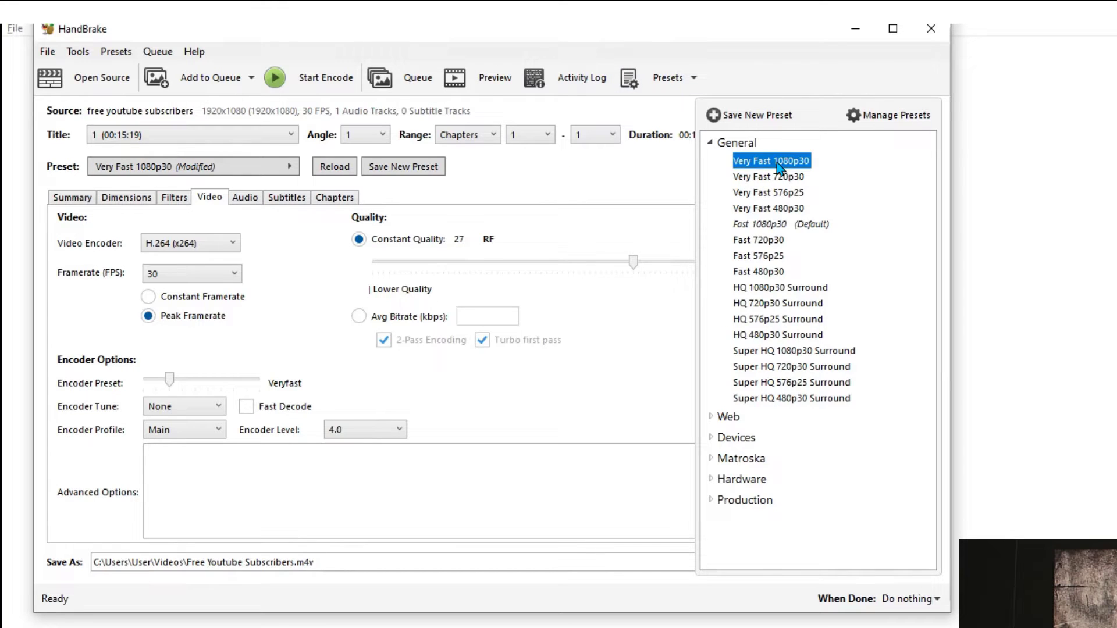
{"action": "left_click", "coordinate": [791, 352]}
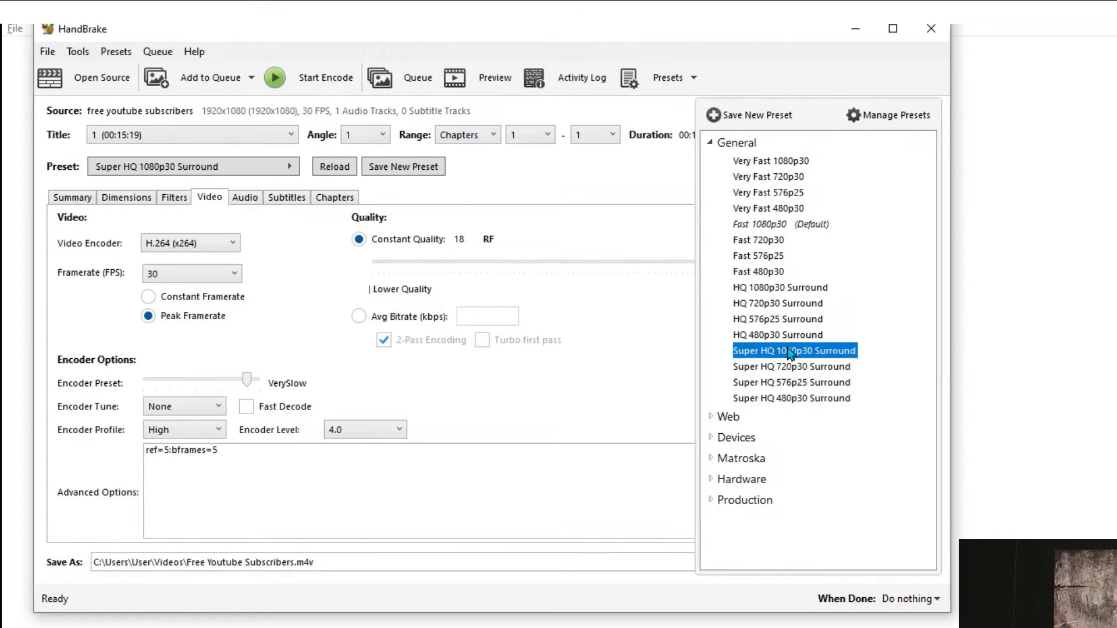
{"action": "left_click", "coordinate": [751, 166]}
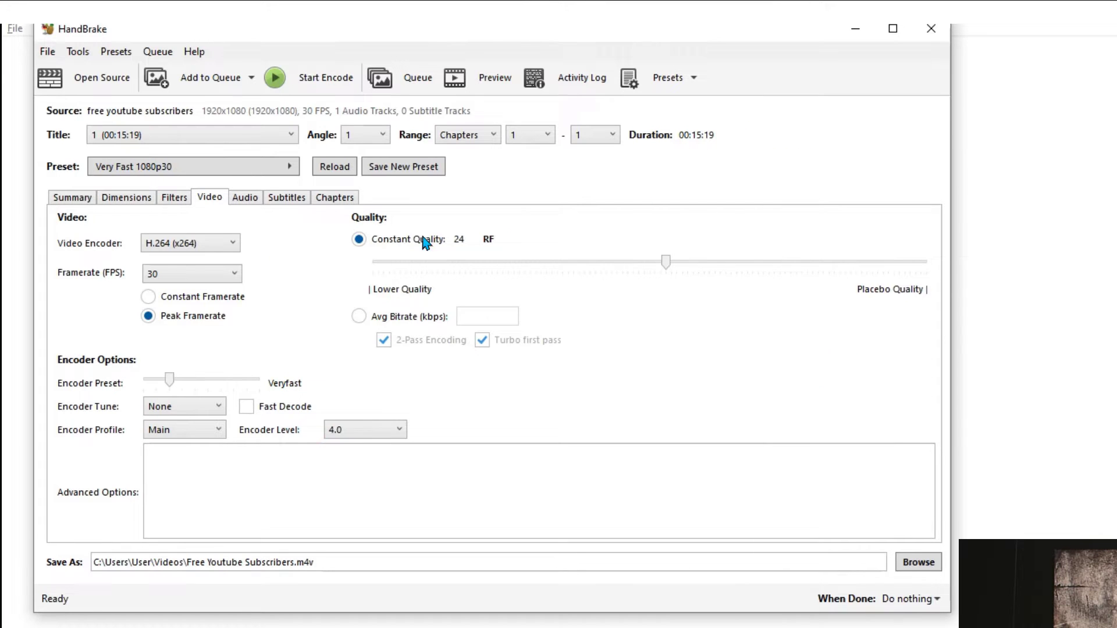
{"action": "left_click", "coordinate": [75, 200]}
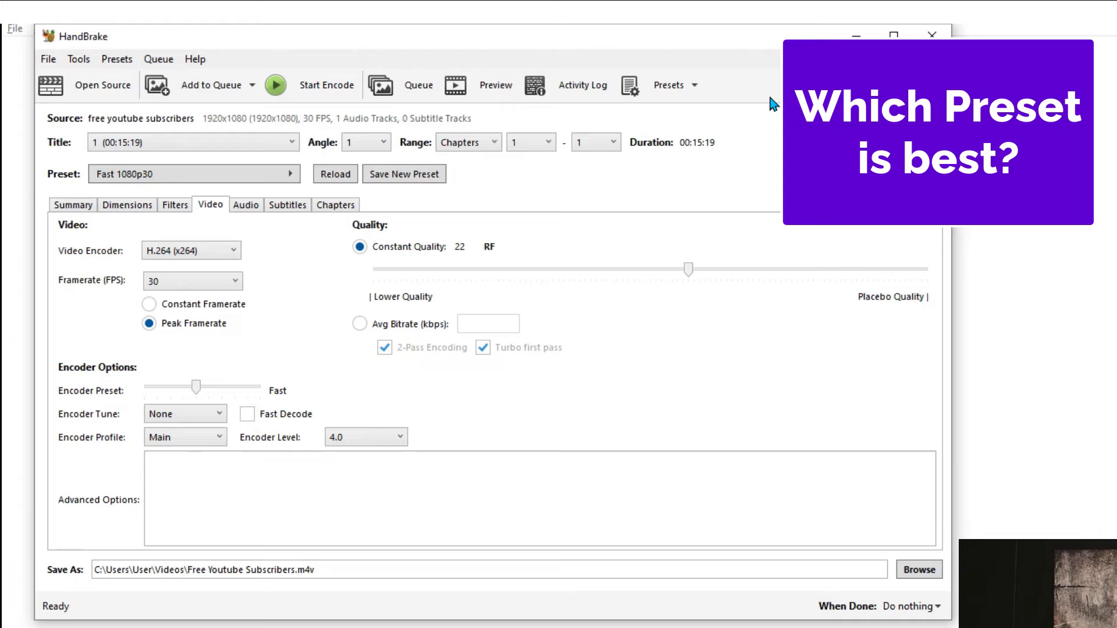
{"action": "left_click", "coordinate": [669, 85]}
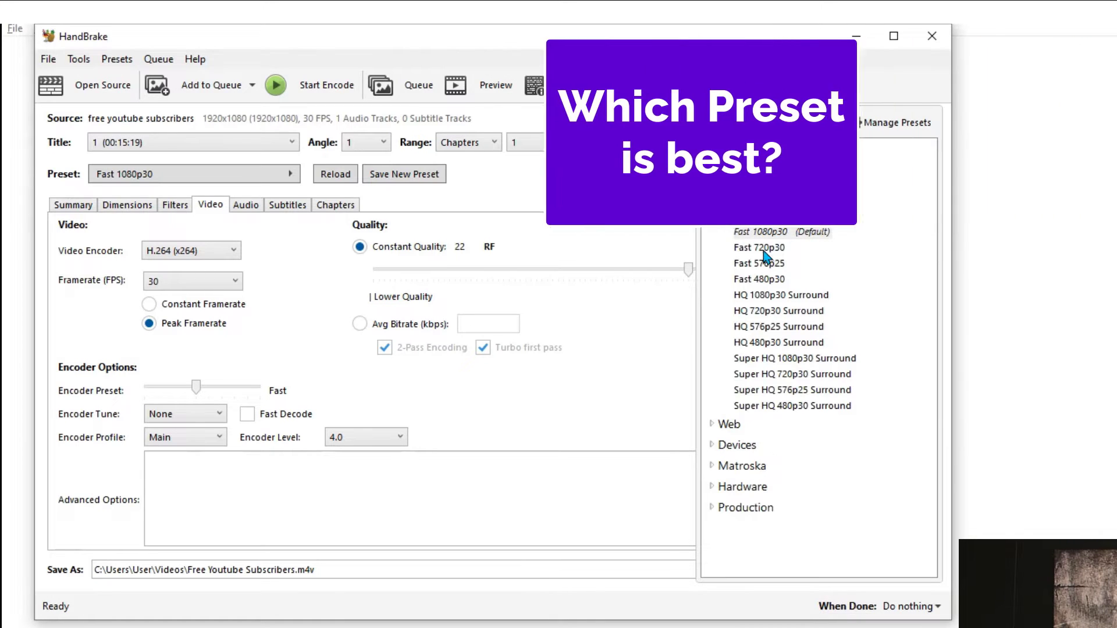
{"action": "mouse_move", "coordinate": [776, 243]}
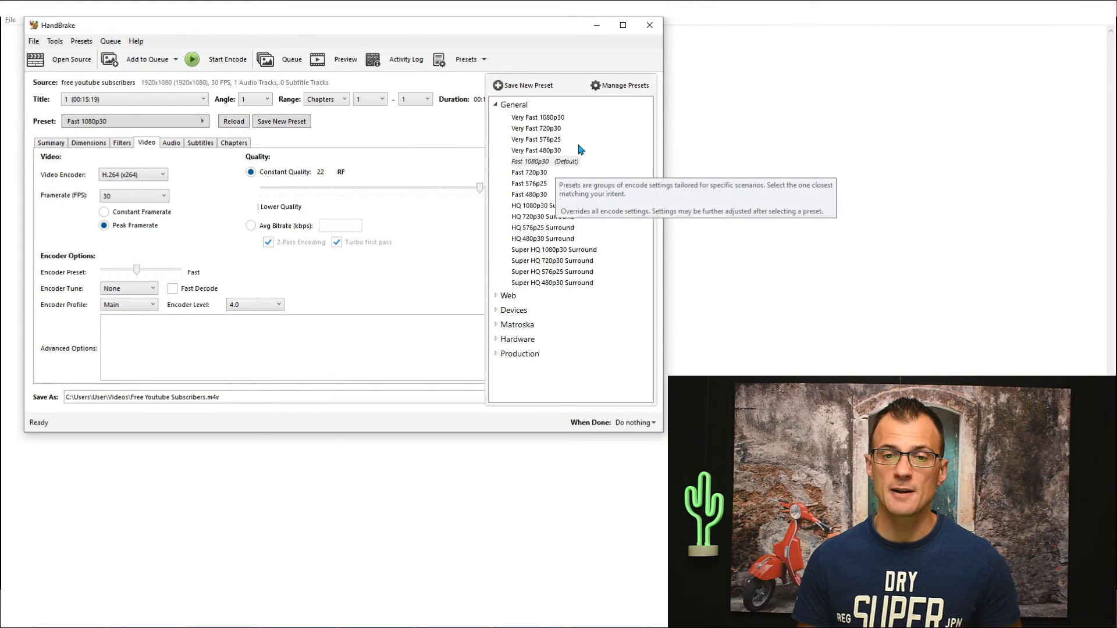
{"action": "mouse_move", "coordinate": [562, 169]}
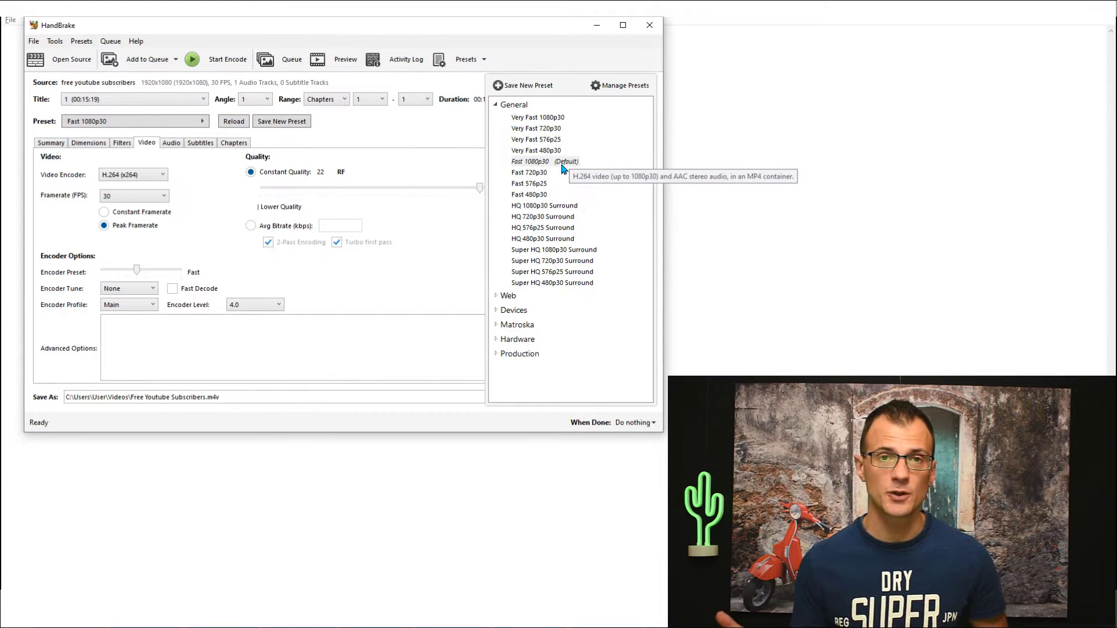
{"action": "left_click", "coordinate": [550, 163]}
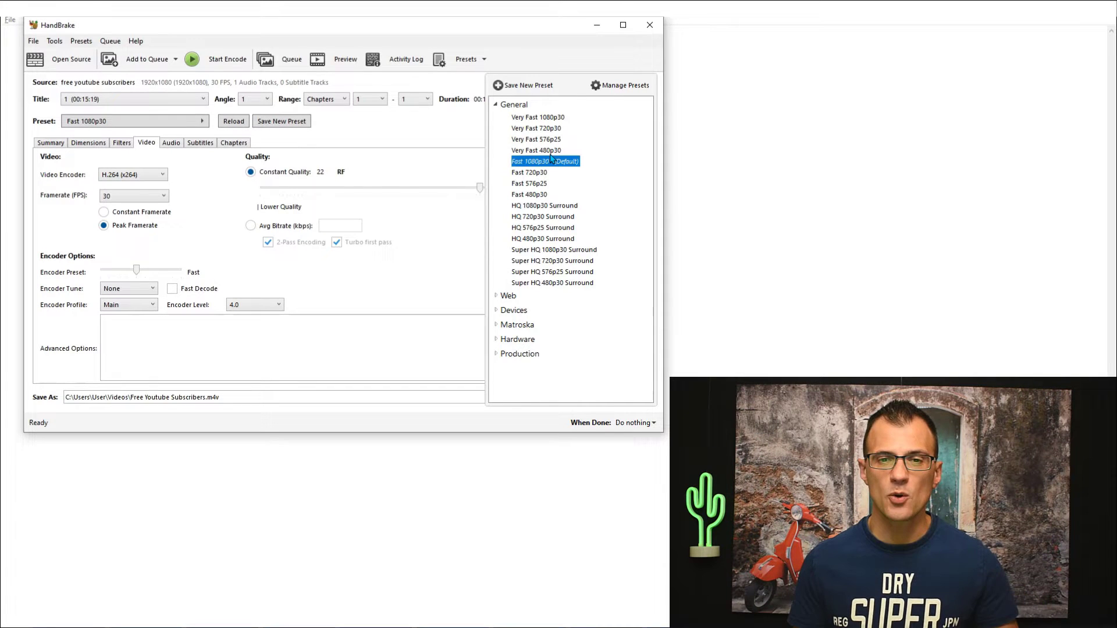
Save the output as mp4 named Reduced - Youtube Subscribers.mp4 in Videos\Testing.
{"action": "mouse_move", "coordinate": [550, 165]}
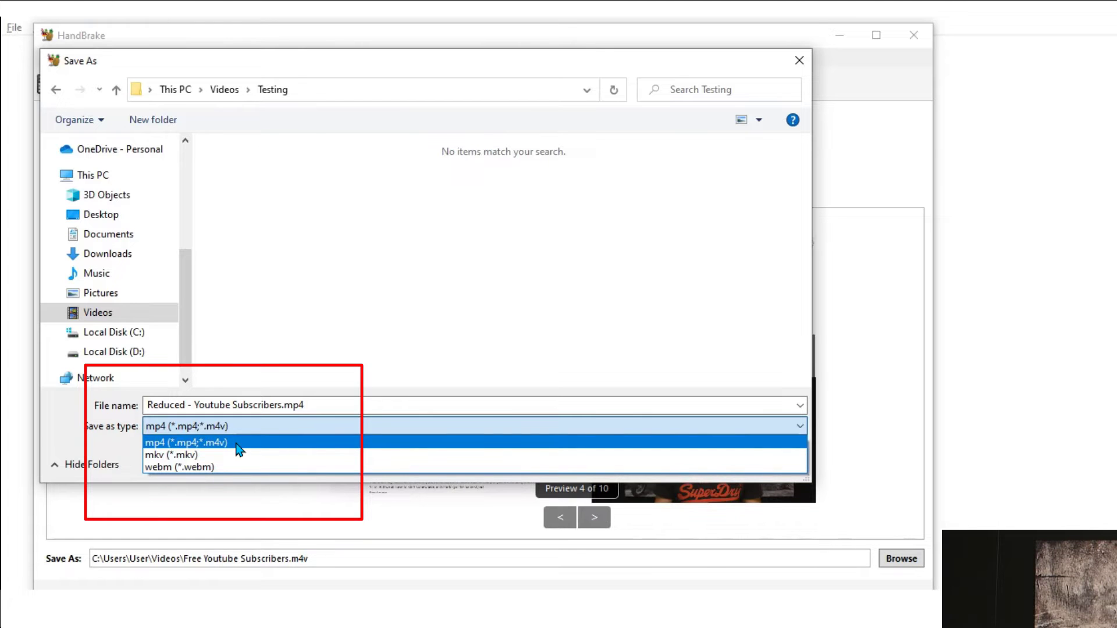
{"action": "left_click", "coordinate": [239, 449]}
{"action": "triple_click", "coordinate": [317, 404]}
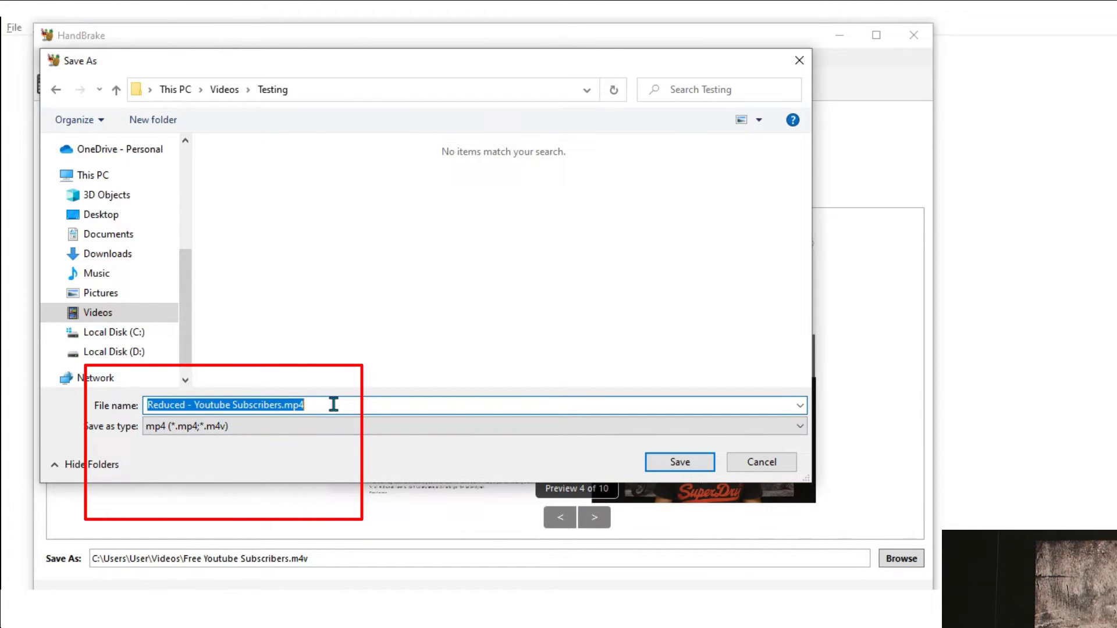
{"action": "left_click", "coordinate": [678, 463]}
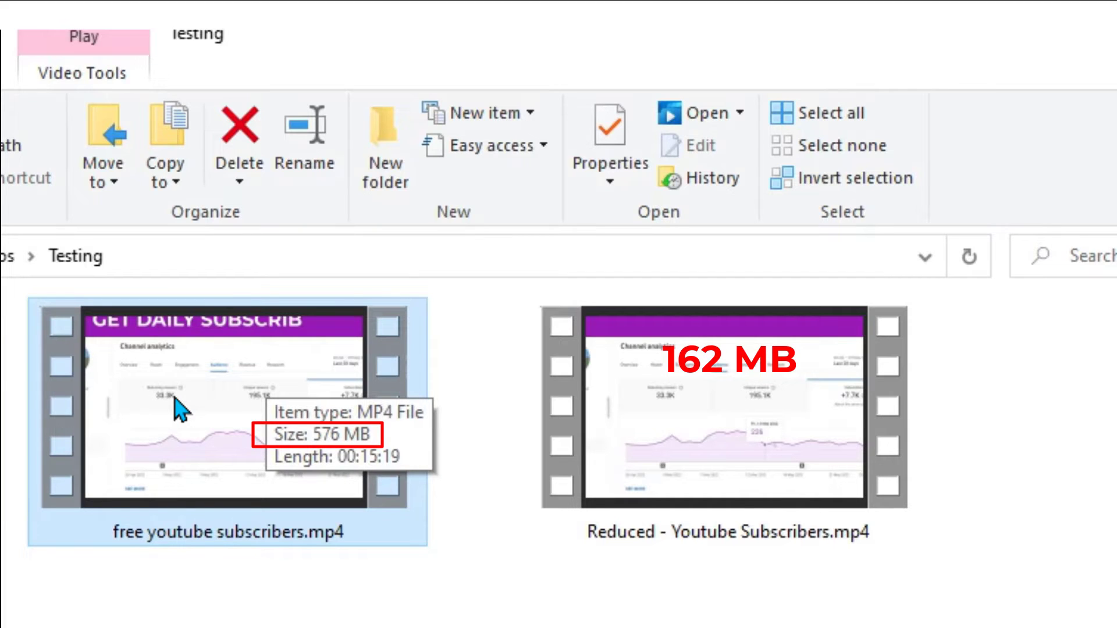
Compare the 576 MB original with the 162 MB reduced MP4 in the Testing folder.
{"action": "mouse_move", "coordinate": [642, 386]}
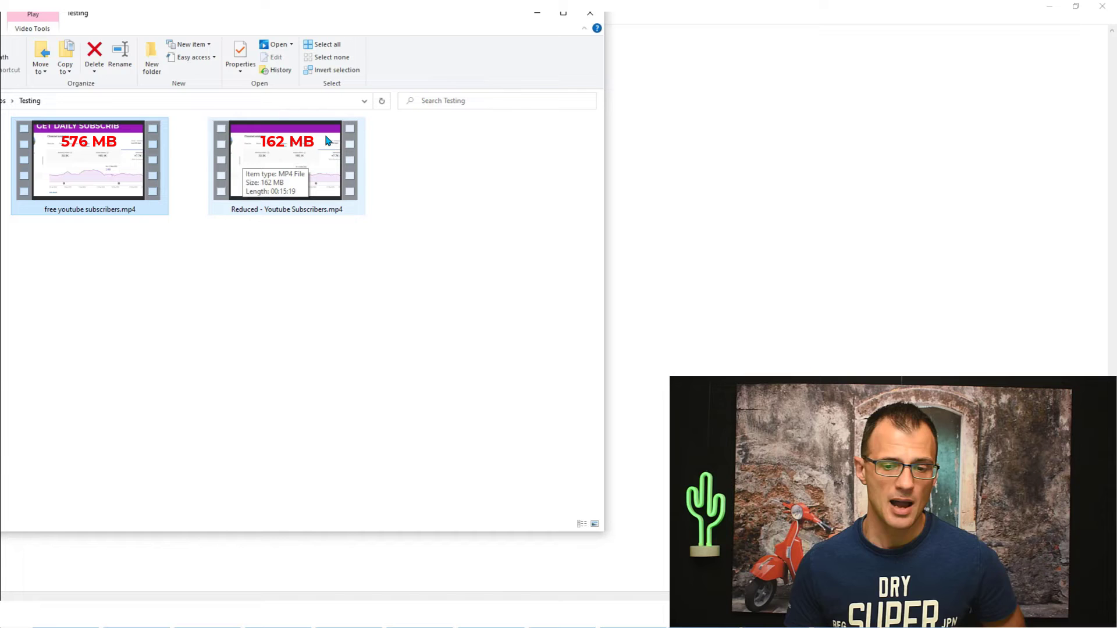
Play the original MP4 in Films & TV, pause and close it, then play the reduced copy.
{"action": "double_click", "coordinate": [124, 160]}
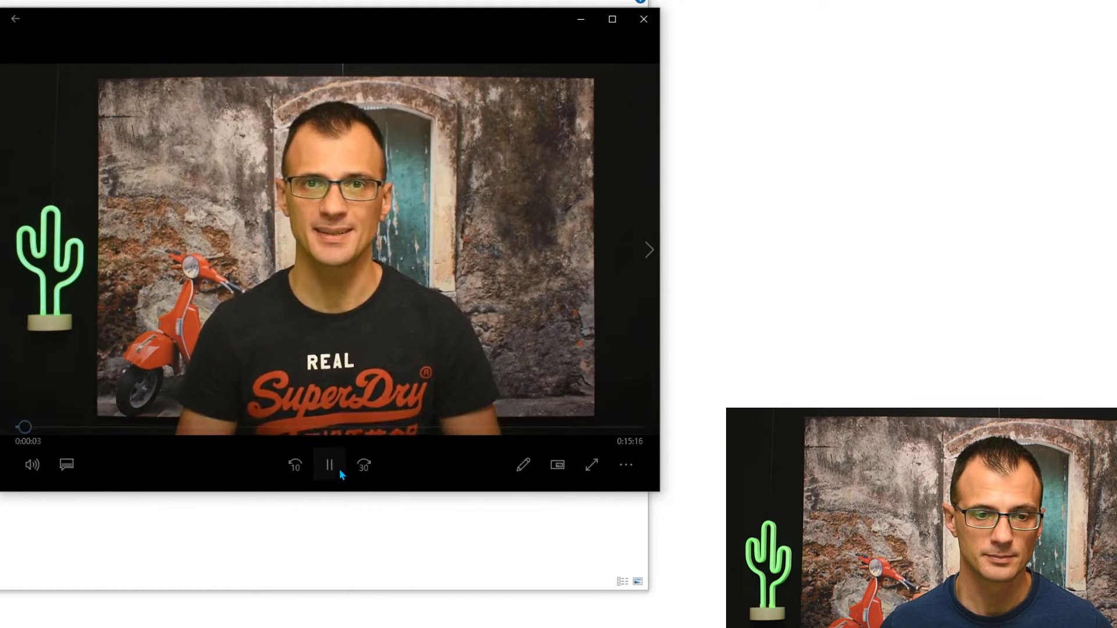
{"action": "left_click", "coordinate": [339, 468]}
{"action": "left_click", "coordinate": [643, 19]}
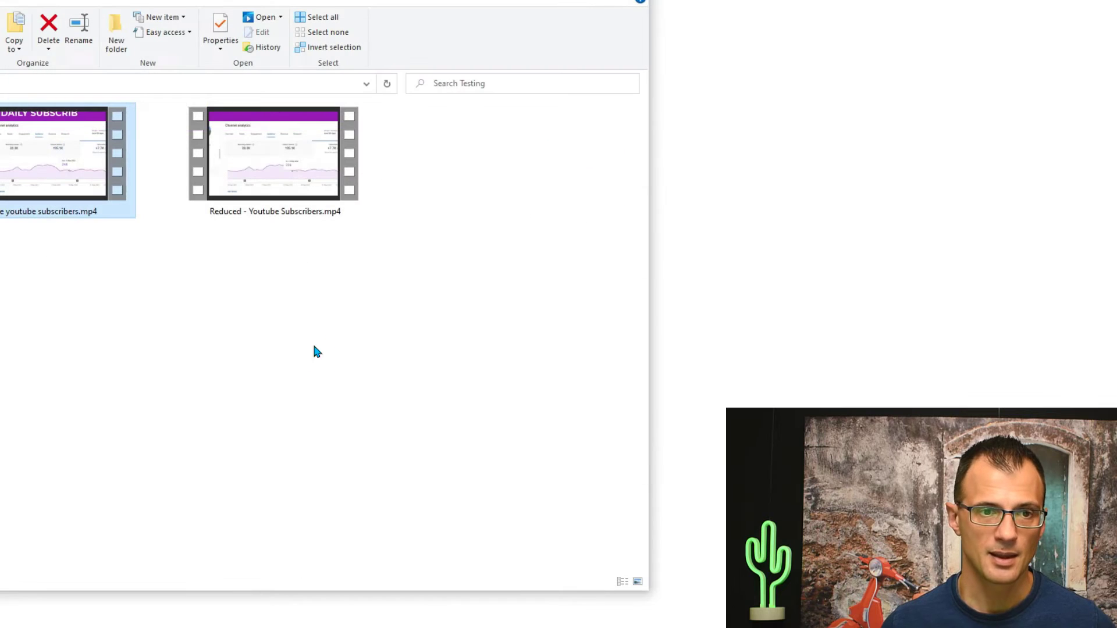
{"action": "double_click", "coordinate": [271, 189]}
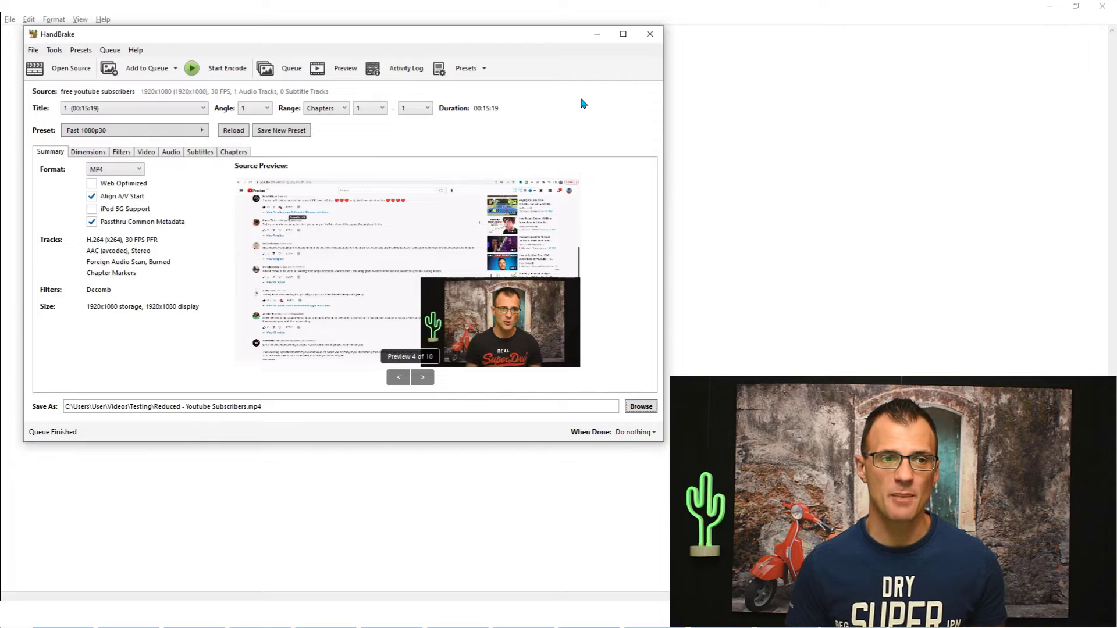
{"action": "left_click", "coordinate": [475, 69]}
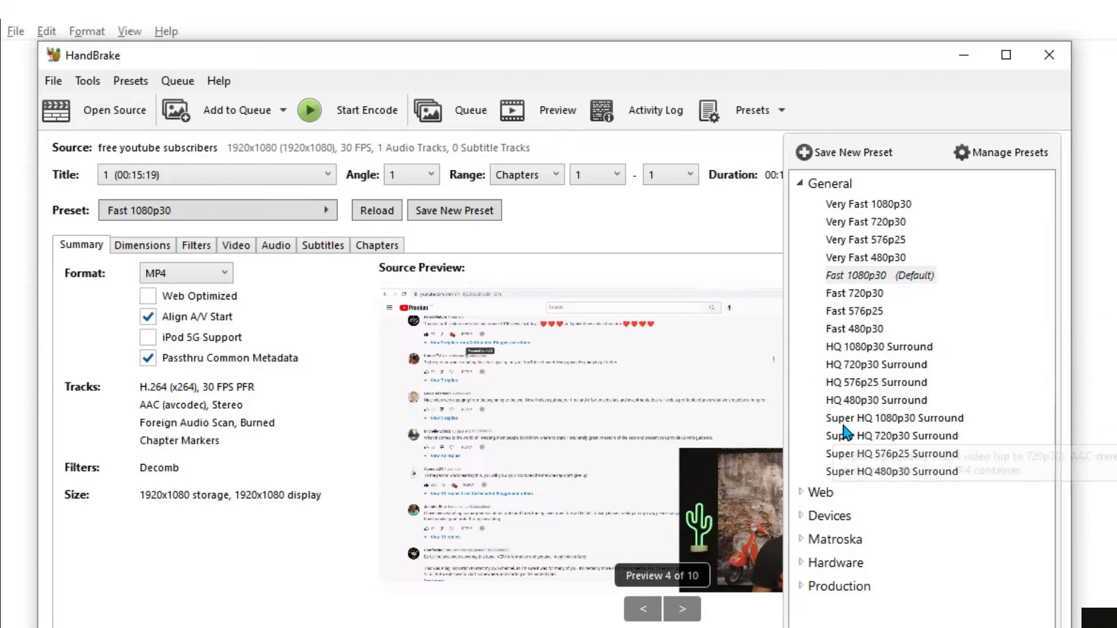
{"action": "left_click", "coordinate": [862, 276]}
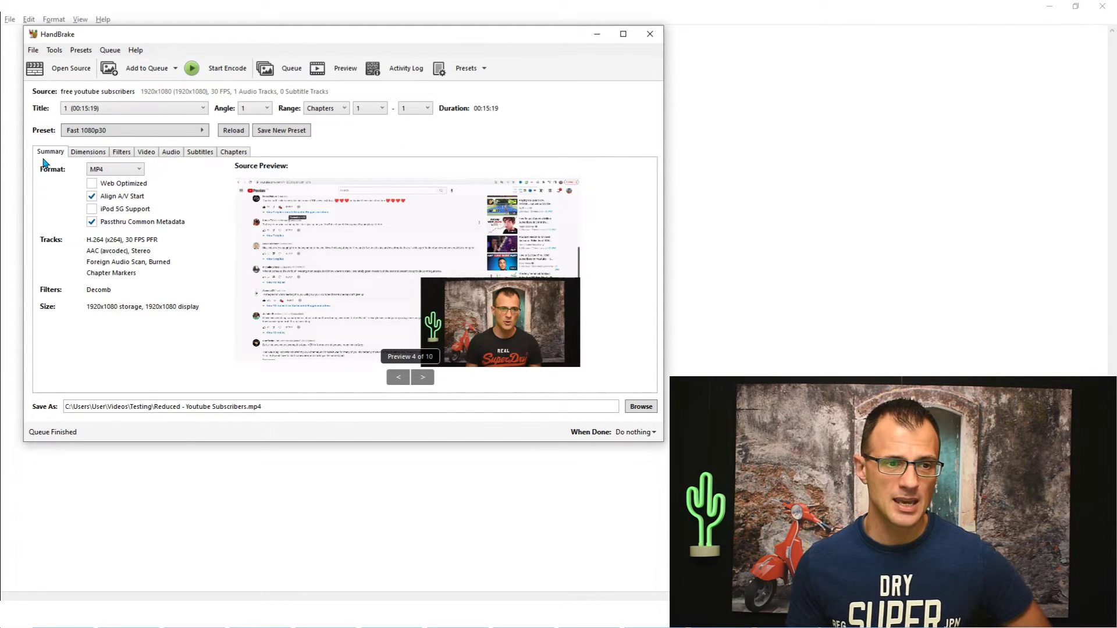
{"action": "left_click", "coordinate": [128, 173]}
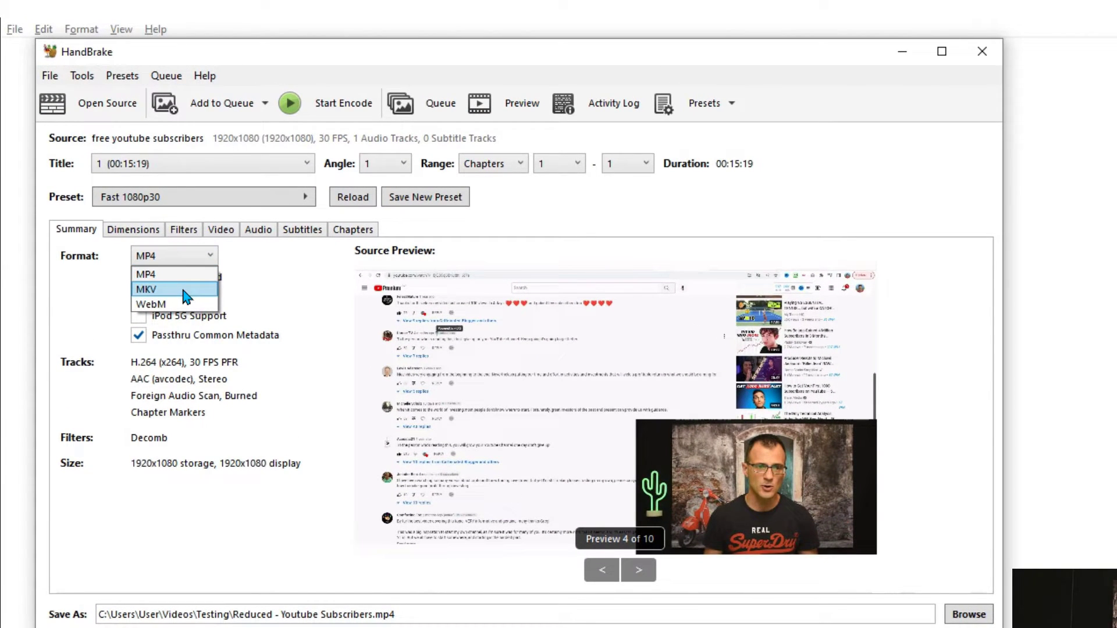
Keep MP4 format and try custom cropping with top 20, then revert cropping to Automatic.
{"action": "left_click", "coordinate": [82, 289]}
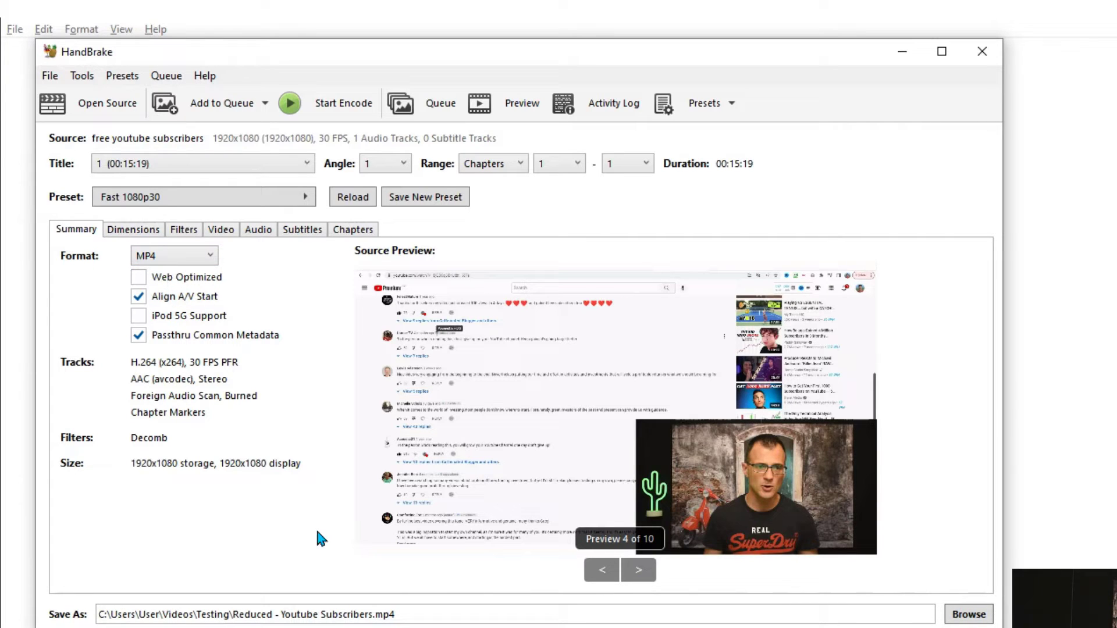
{"action": "left_click", "coordinate": [131, 228]}
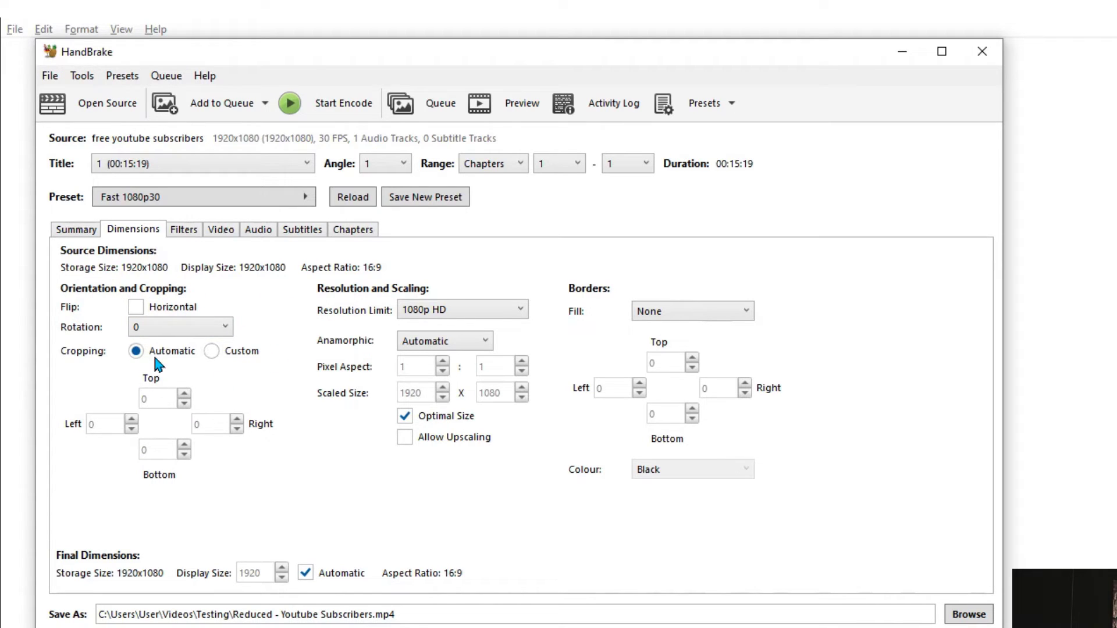
{"action": "left_click", "coordinate": [212, 351]}
{"action": "left_click", "coordinate": [157, 398]}
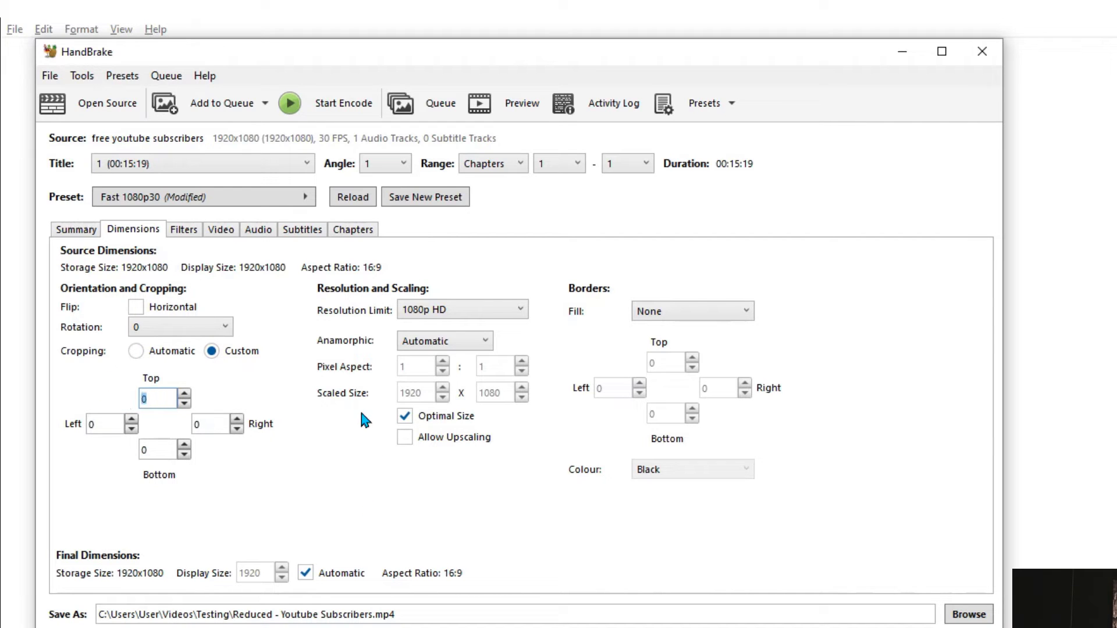
{"action": "type", "text": "20"}
{"action": "left_click", "coordinate": [154, 360]}
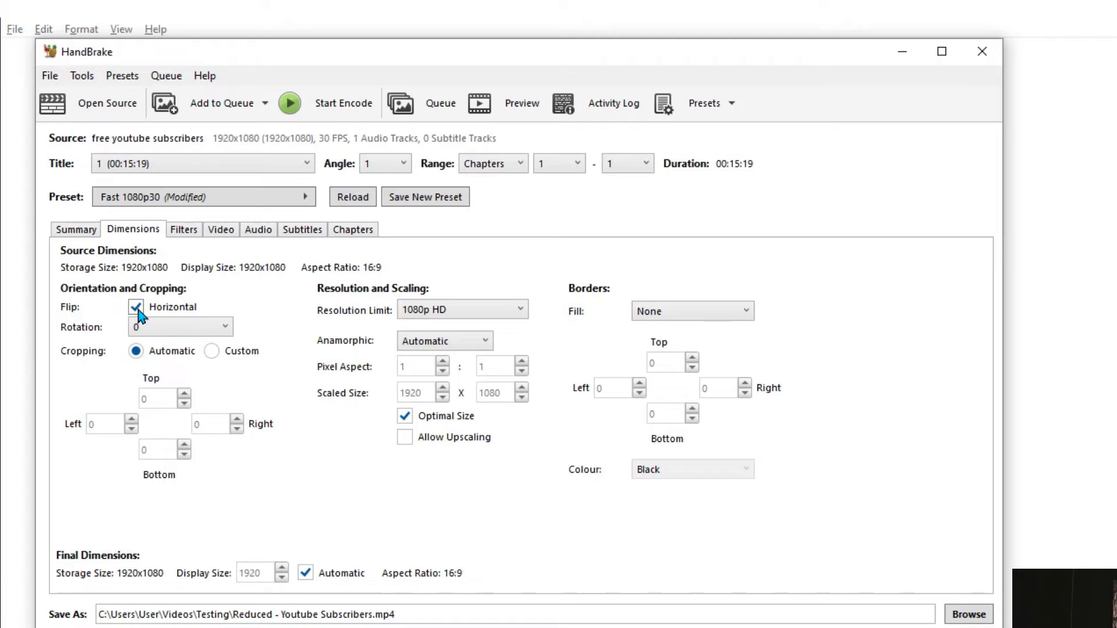
Keep the 1080p HD resolution limit and no border fill, moving on to Filters.
{"action": "left_click", "coordinate": [421, 316]}
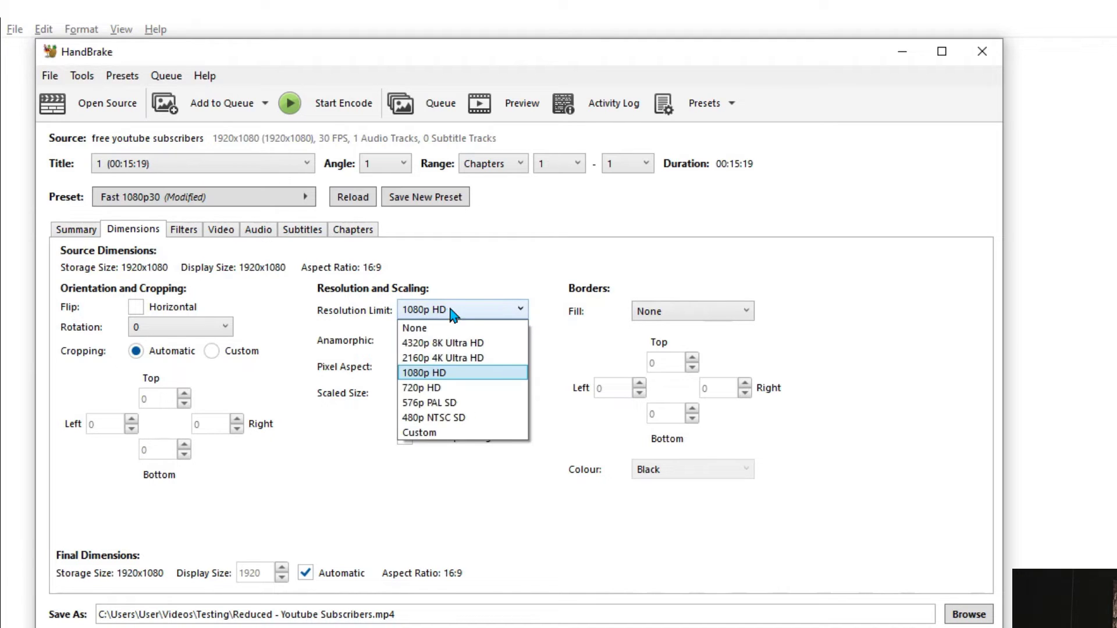
{"action": "left_click", "coordinate": [448, 305]}
{"action": "left_click", "coordinate": [685, 313]}
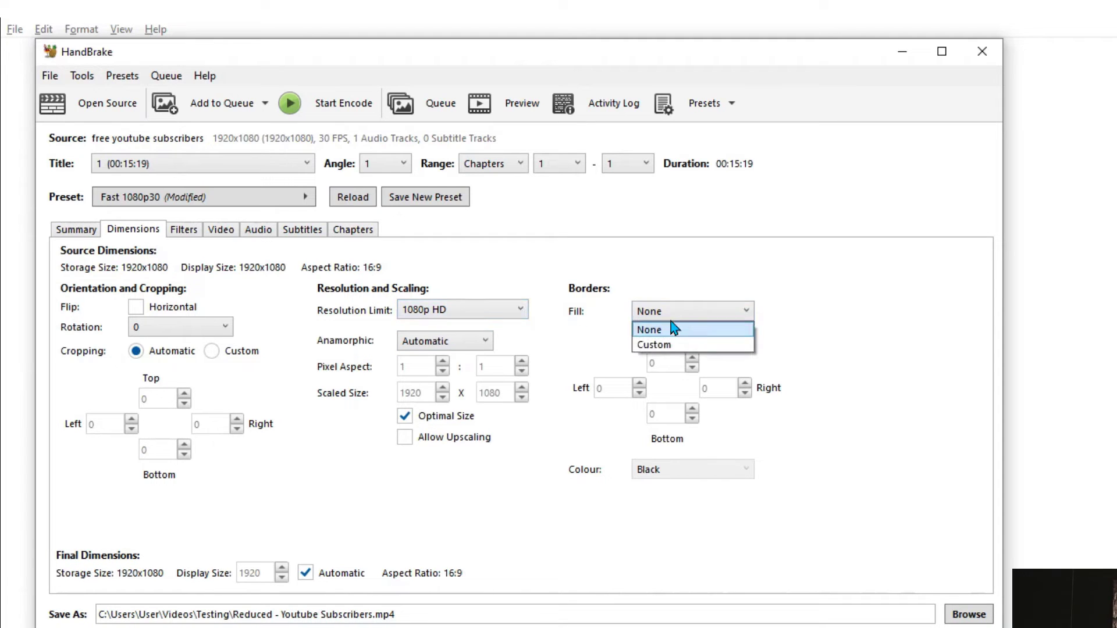
{"action": "left_click", "coordinate": [724, 309]}
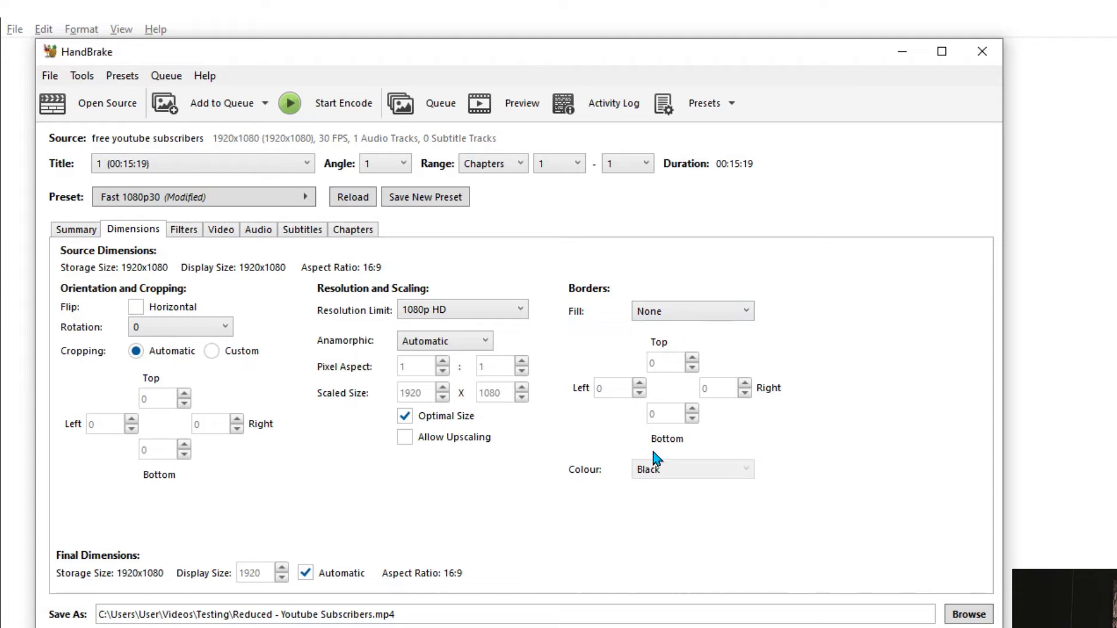
{"action": "key", "text": "ctrl+Tab"}
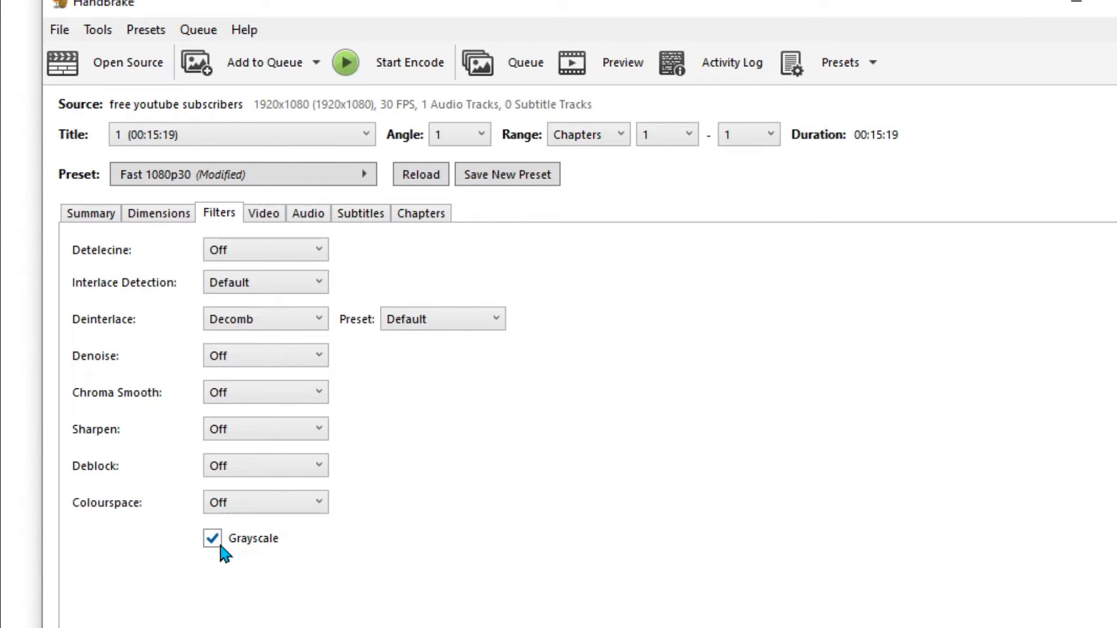
{"action": "left_click", "coordinate": [214, 539]}
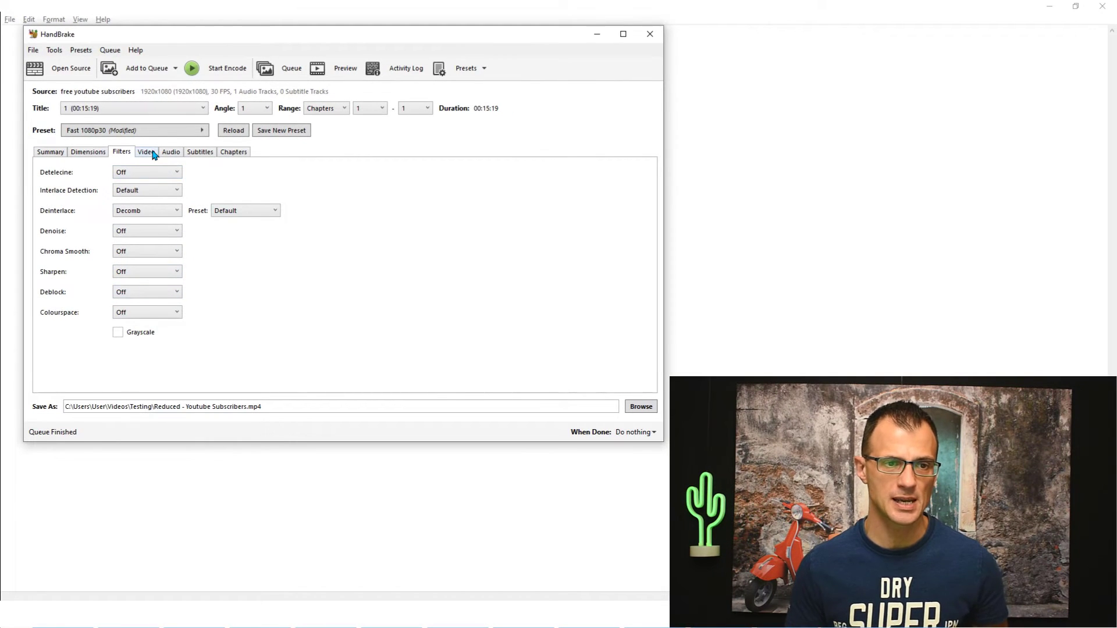
{"action": "left_click", "coordinate": [146, 152]}
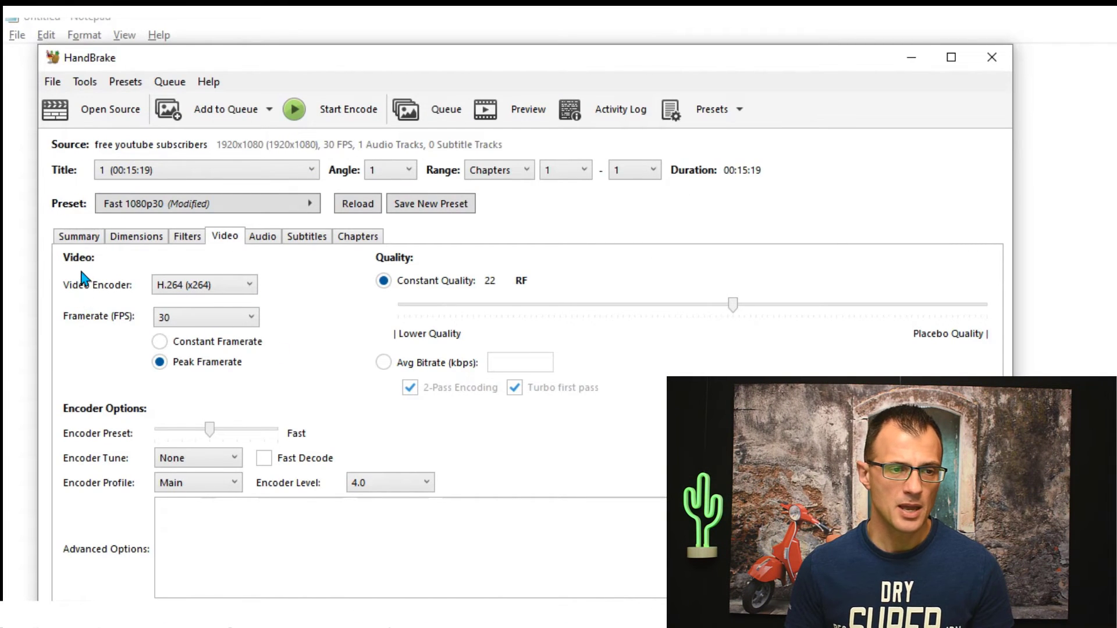
{"action": "left_click", "coordinate": [216, 284]}
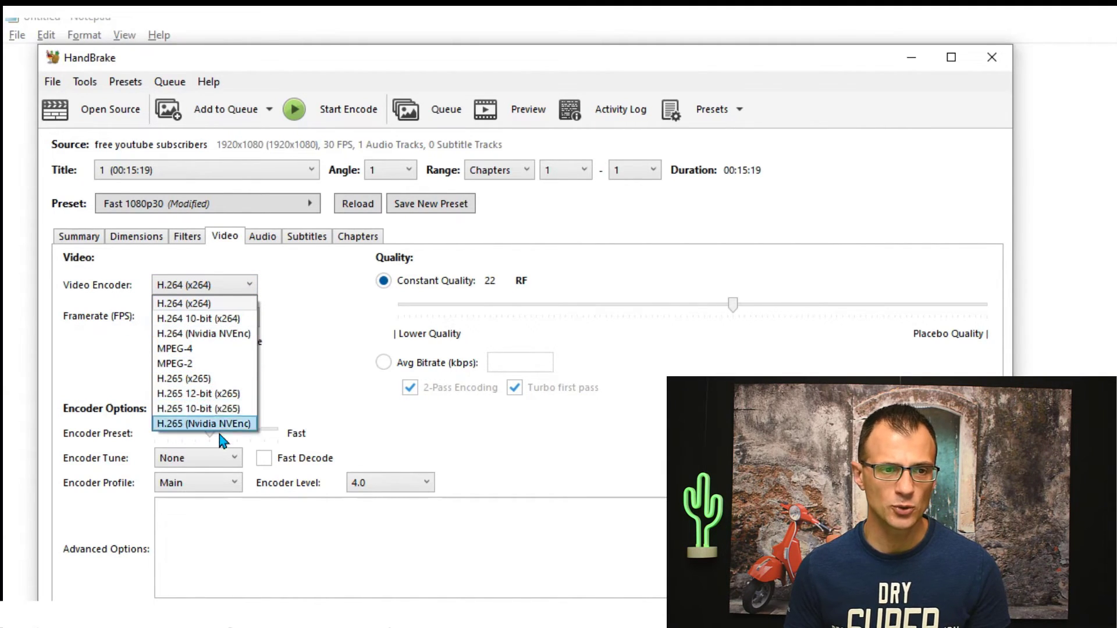
{"action": "left_click", "coordinate": [194, 304]}
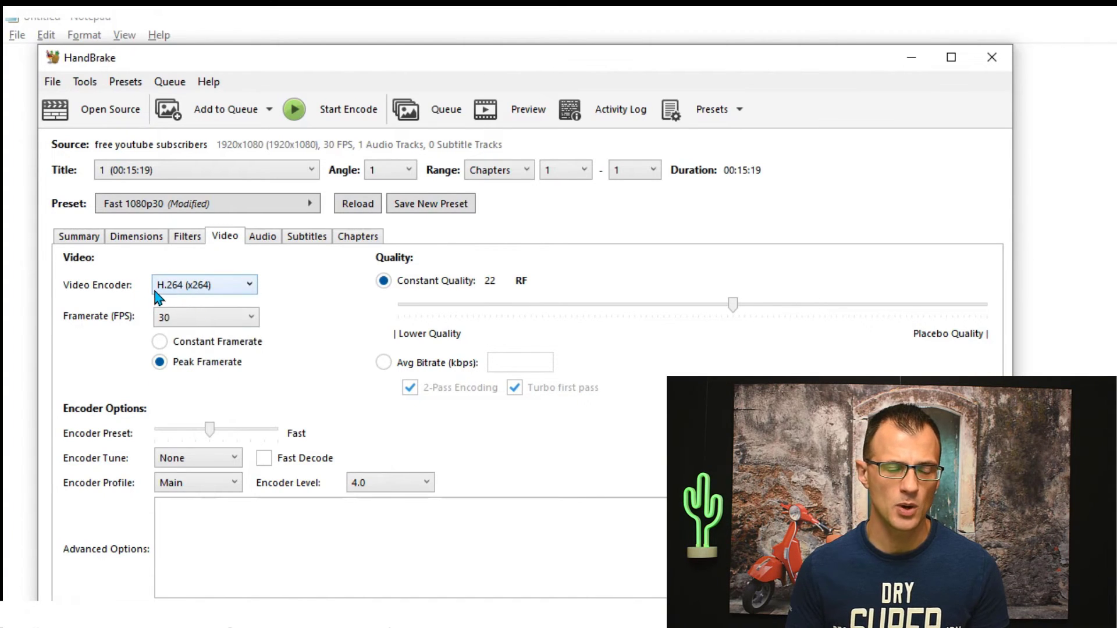
{"action": "left_click", "coordinate": [217, 289]}
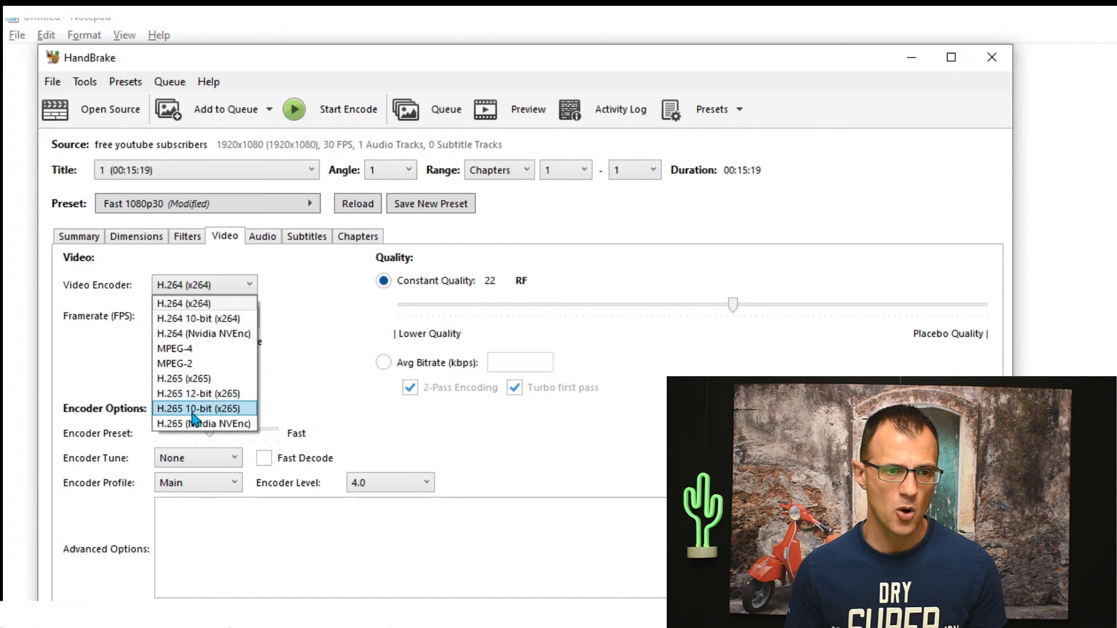
{"action": "left_click", "coordinate": [210, 303]}
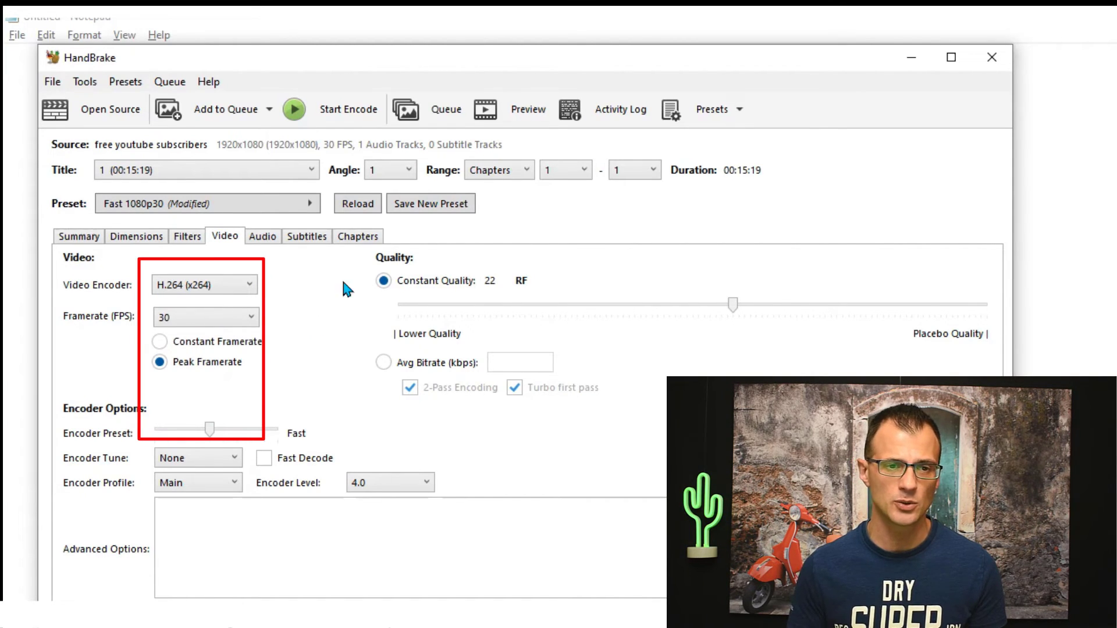
{"action": "left_click", "coordinate": [235, 321]}
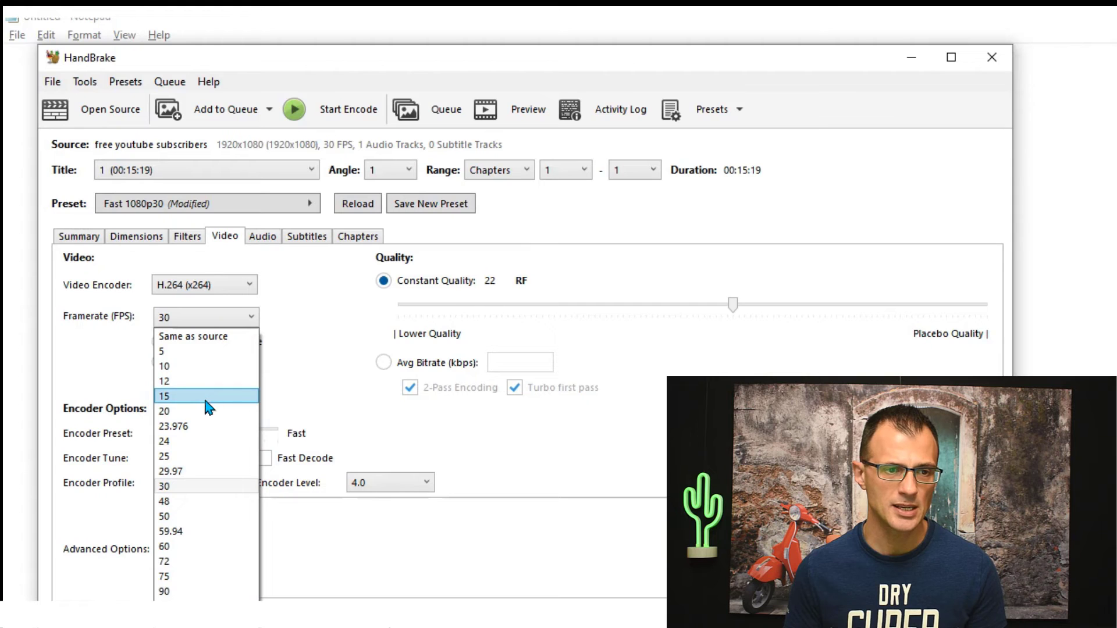
{"action": "left_click", "coordinate": [218, 319]}
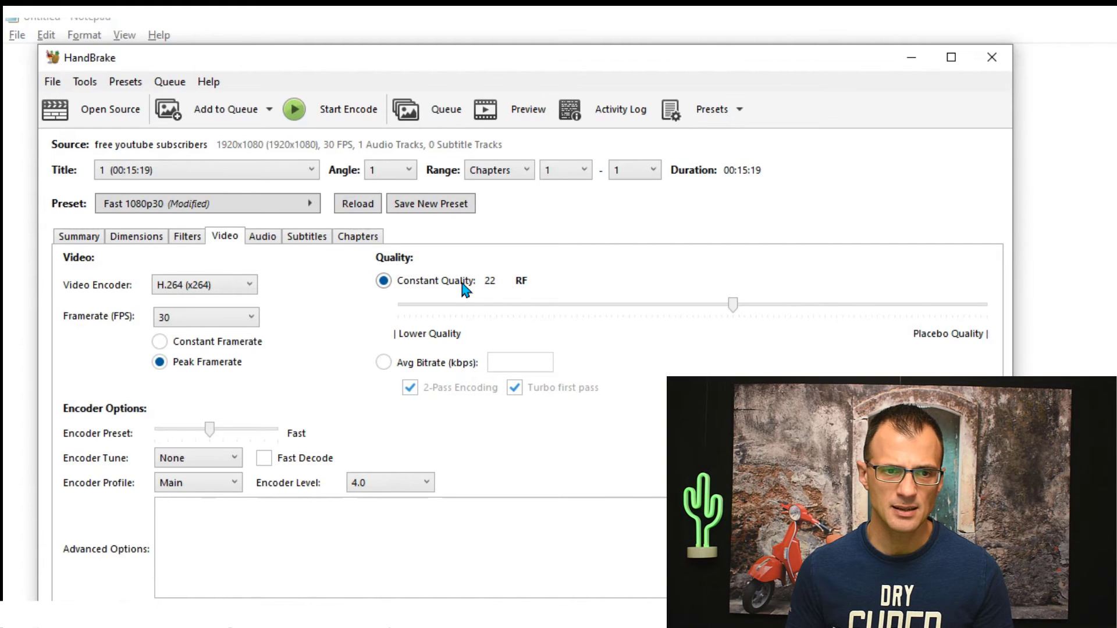
Sweep the Constant Quality slider across RF values, settling at RF 21.
{"action": "mouse_move", "coordinate": [464, 287]}
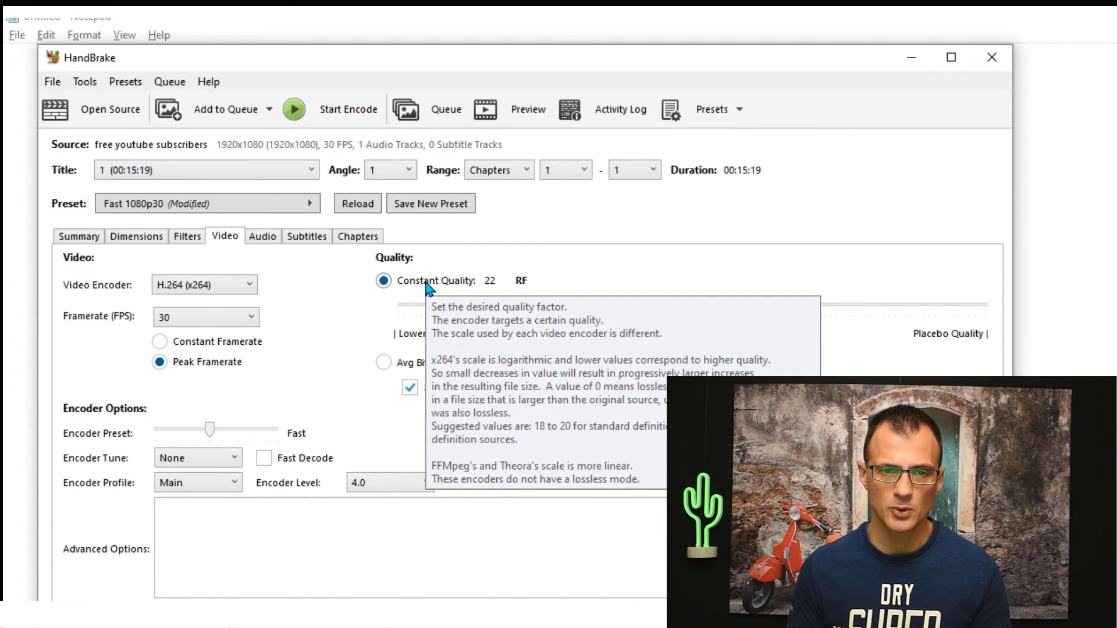
{"action": "left_click_drag", "start_coordinate": [733, 304], "coordinate": [871, 304]}
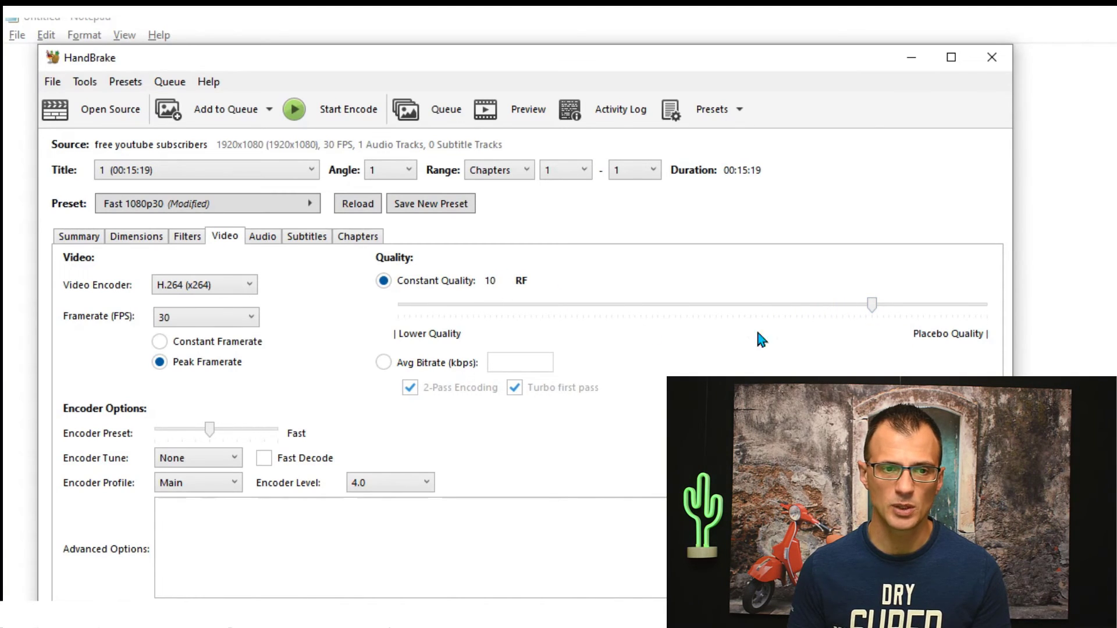
{"action": "left_click_drag", "start_coordinate": [870, 306], "coordinate": [553, 317]}
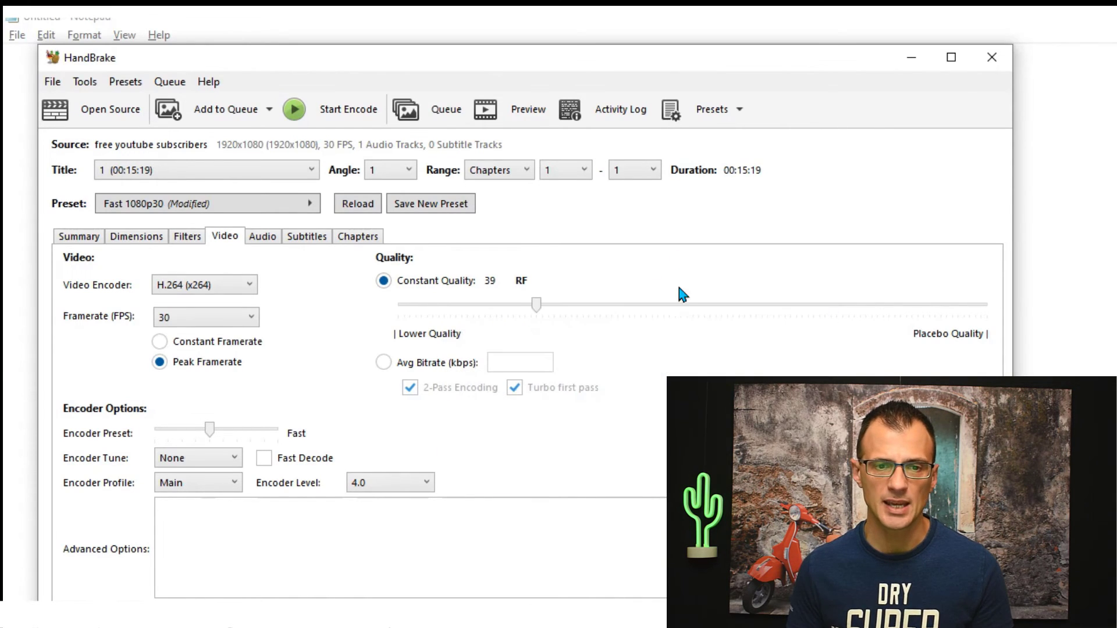
{"action": "left_click", "coordinate": [686, 304]}
{"action": "left_click", "coordinate": [704, 304]}
{"action": "left_click", "coordinate": [710, 304]}
{"action": "left_click", "coordinate": [711, 305]}
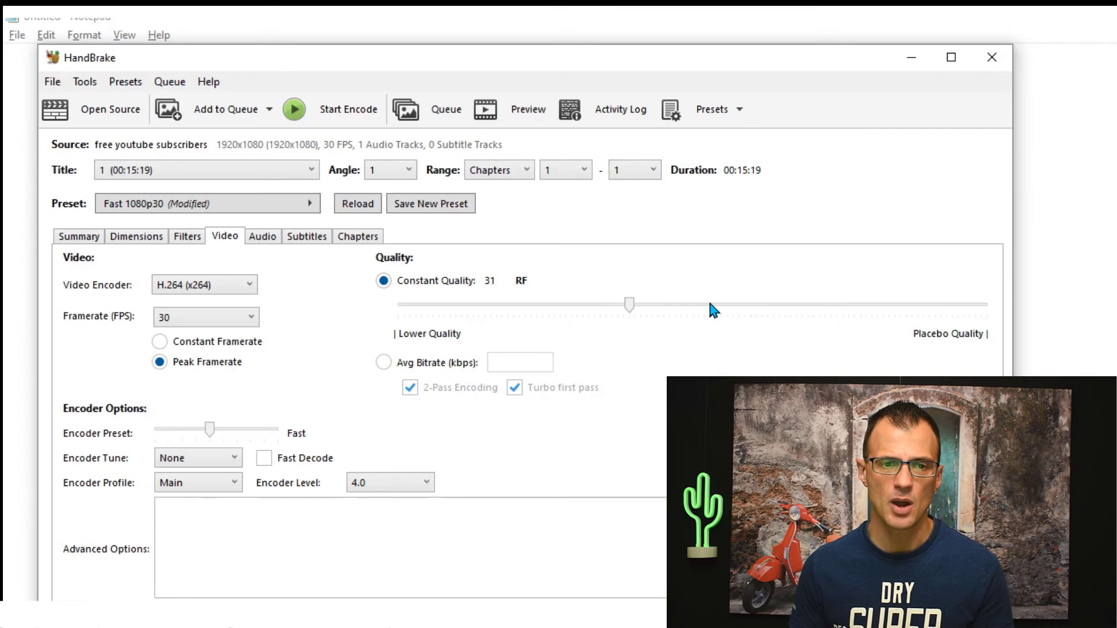
{"action": "left_click", "coordinate": [711, 304]}
{"action": "left_click", "coordinate": [741, 309]}
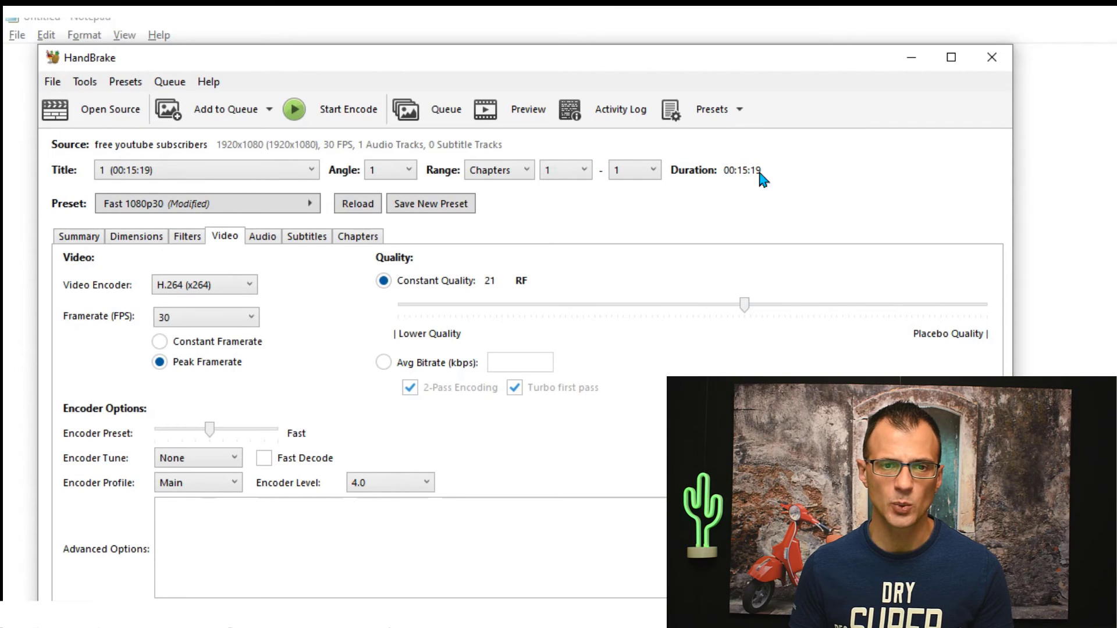
Reapply the Fast 1080p30 preset after trying Very Fast 1080p30, nudging quality to RF 21.5.
{"action": "left_click", "coordinate": [723, 115]}
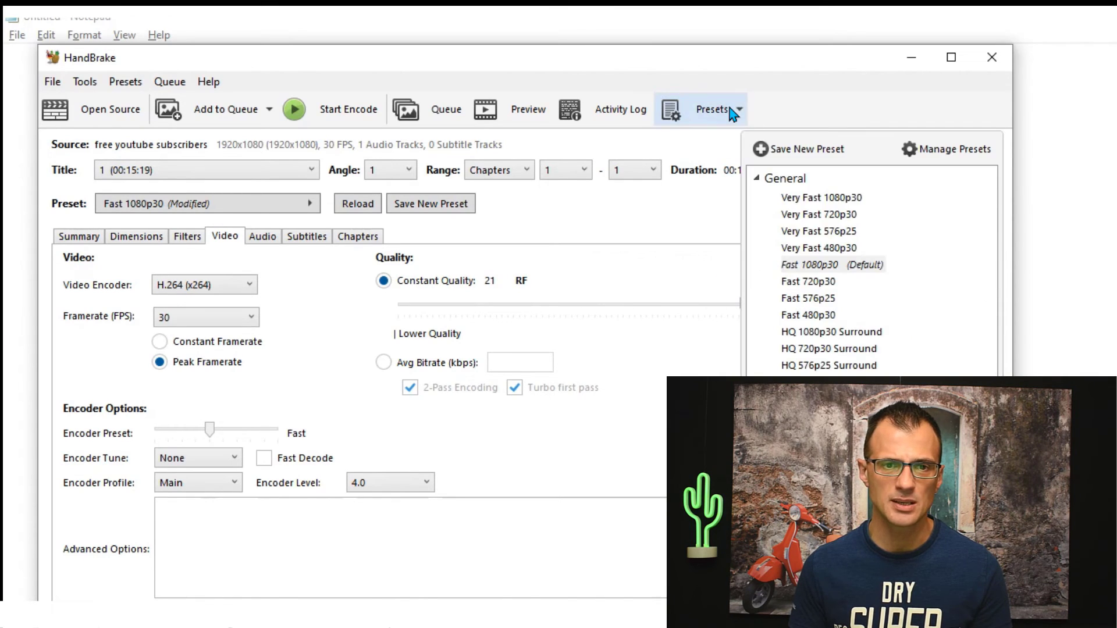
{"action": "left_click", "coordinate": [830, 268]}
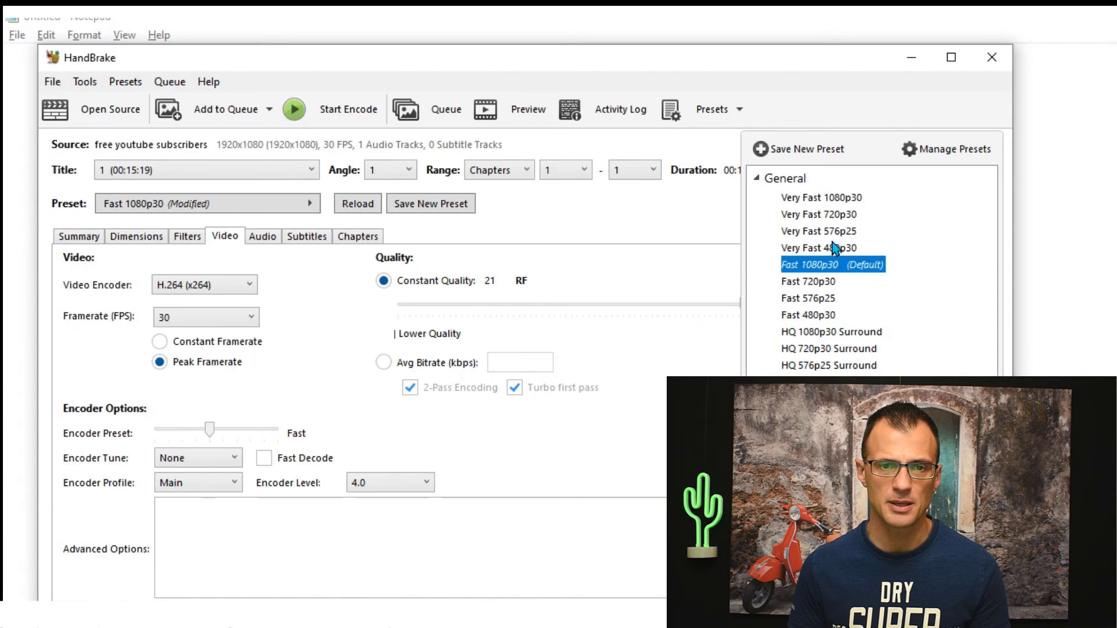
{"action": "left_click", "coordinate": [837, 199]}
{"action": "left_click", "coordinate": [829, 268]}
{"action": "left_click", "coordinate": [723, 241]}
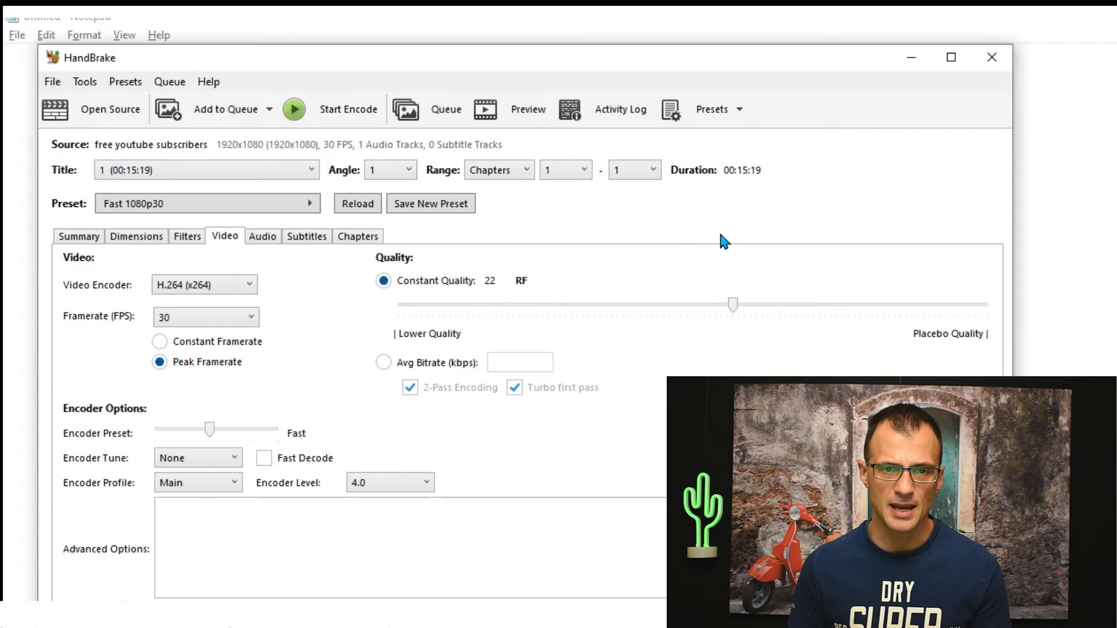
{"action": "left_click", "coordinate": [801, 304]}
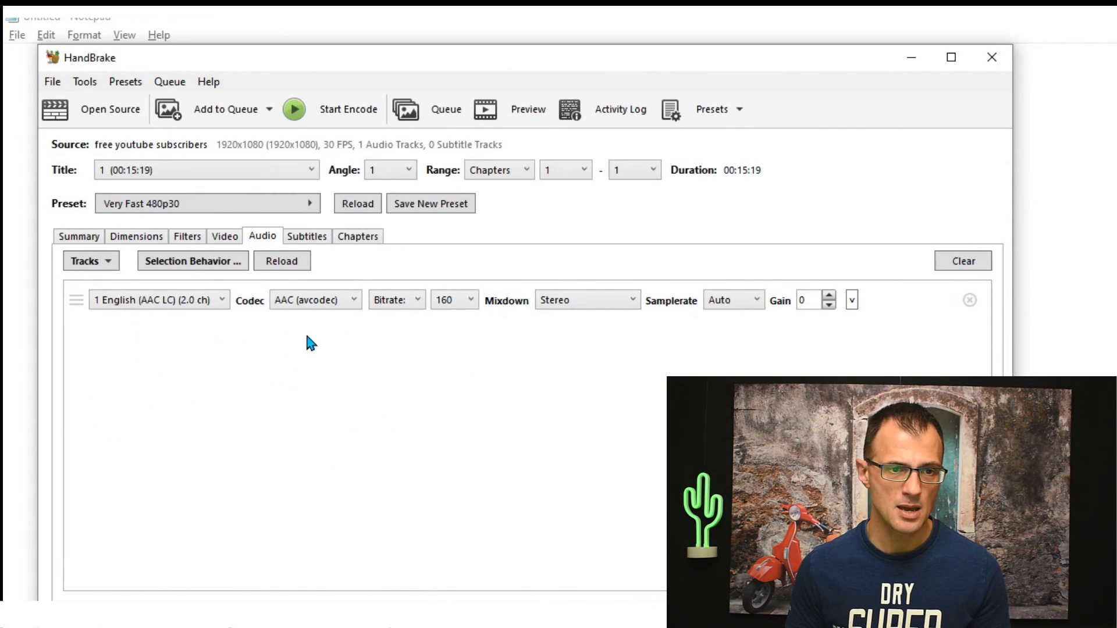
Keep the AAC (avcodec) audio codec and raise the audio bitrate to 320 kbps.
{"action": "left_click", "coordinate": [326, 301]}
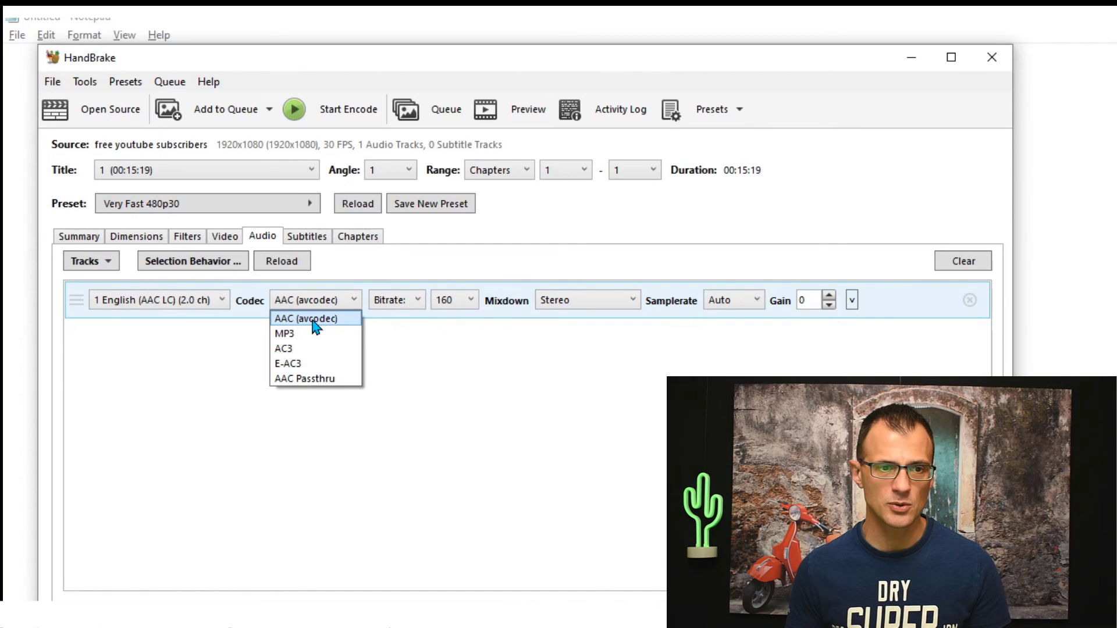
{"action": "left_click", "coordinate": [312, 321]}
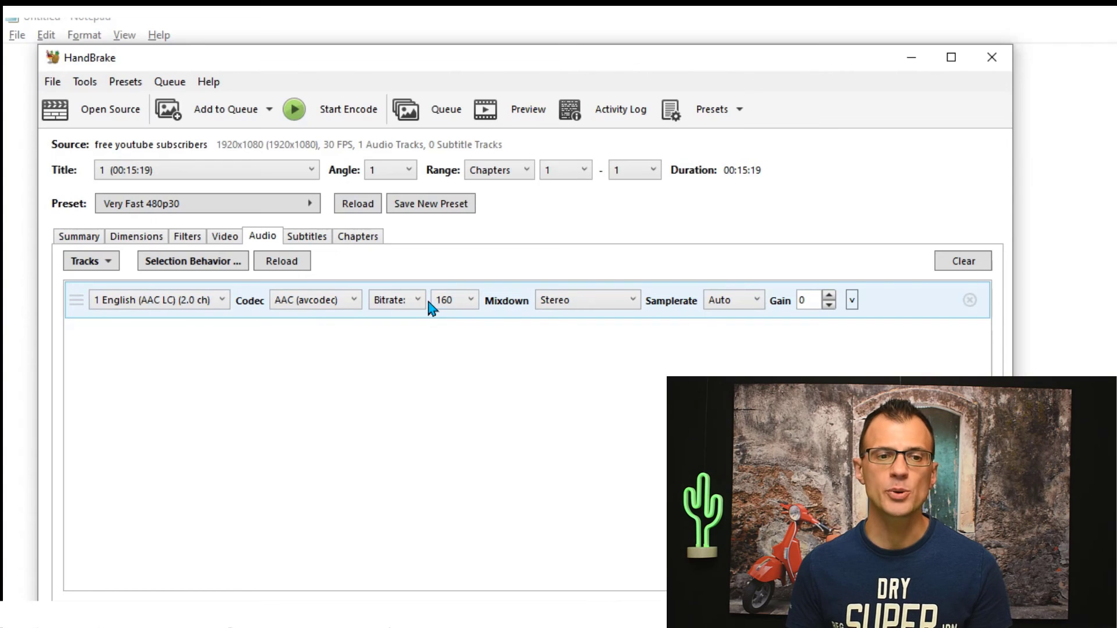
{"action": "left_click", "coordinate": [456, 303]}
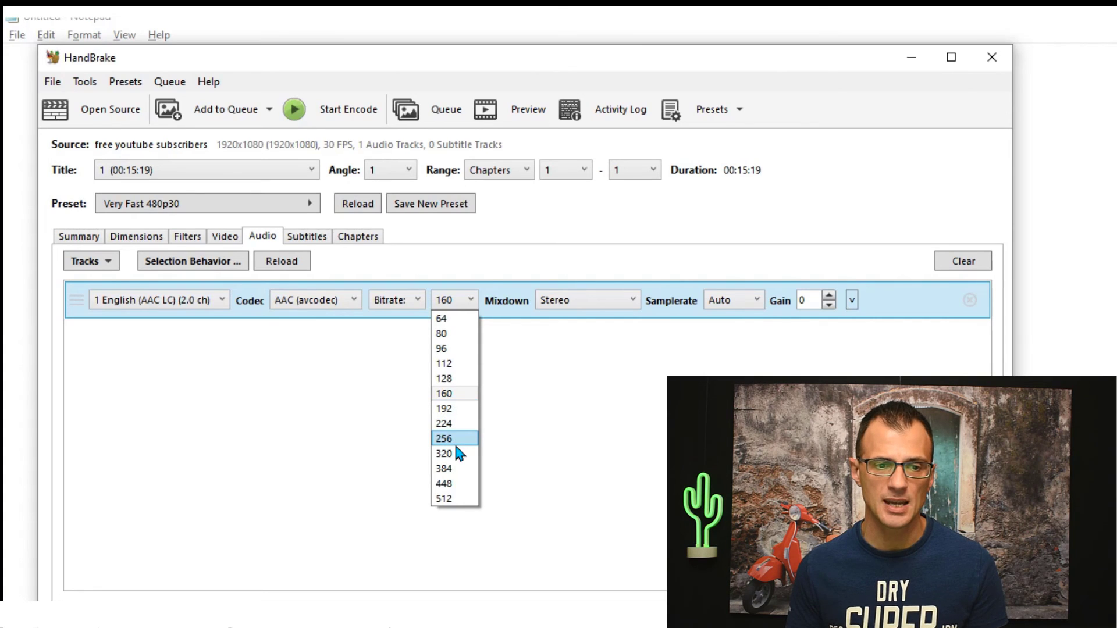
{"action": "left_click", "coordinate": [464, 455]}
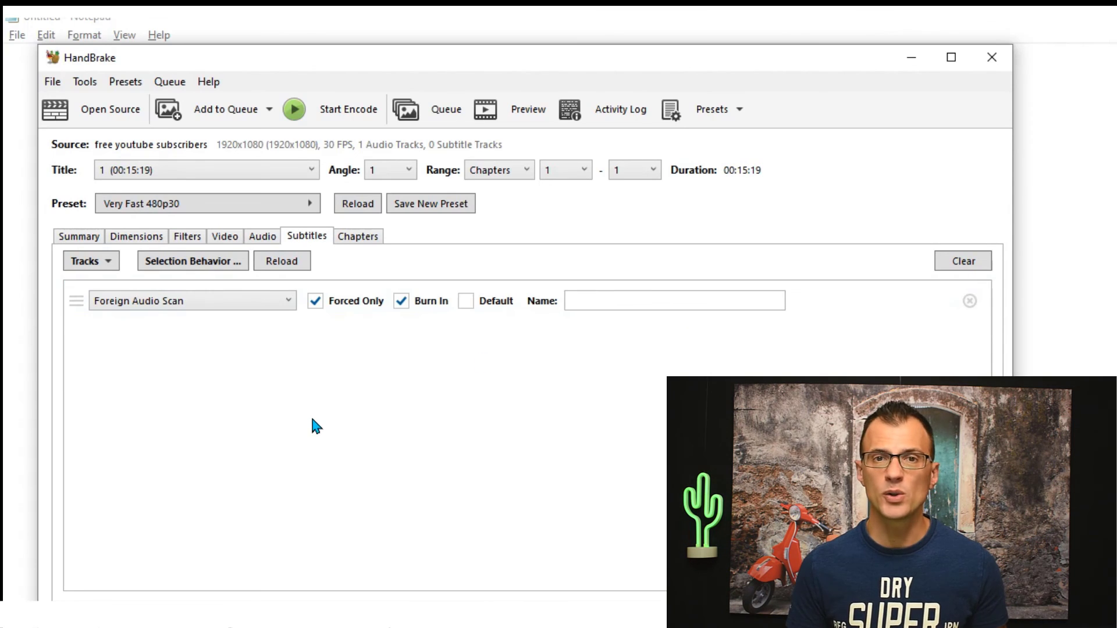
Review the Chapters, Subtitles and Dimensions tab settings of the current job.
{"action": "left_click", "coordinate": [344, 241]}
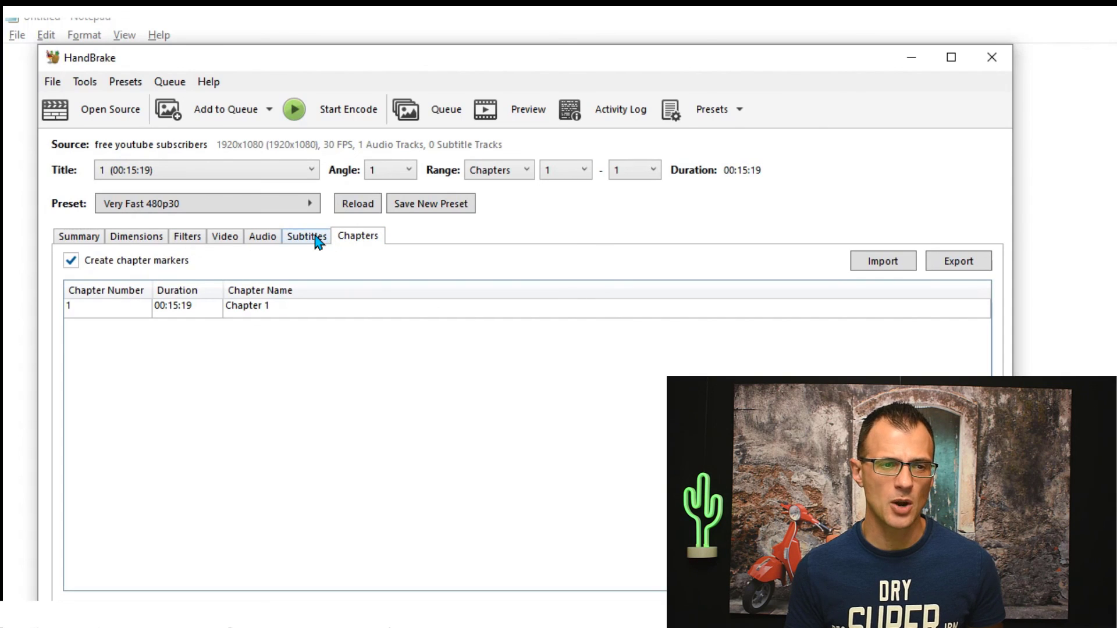
{"action": "left_click", "coordinate": [317, 240]}
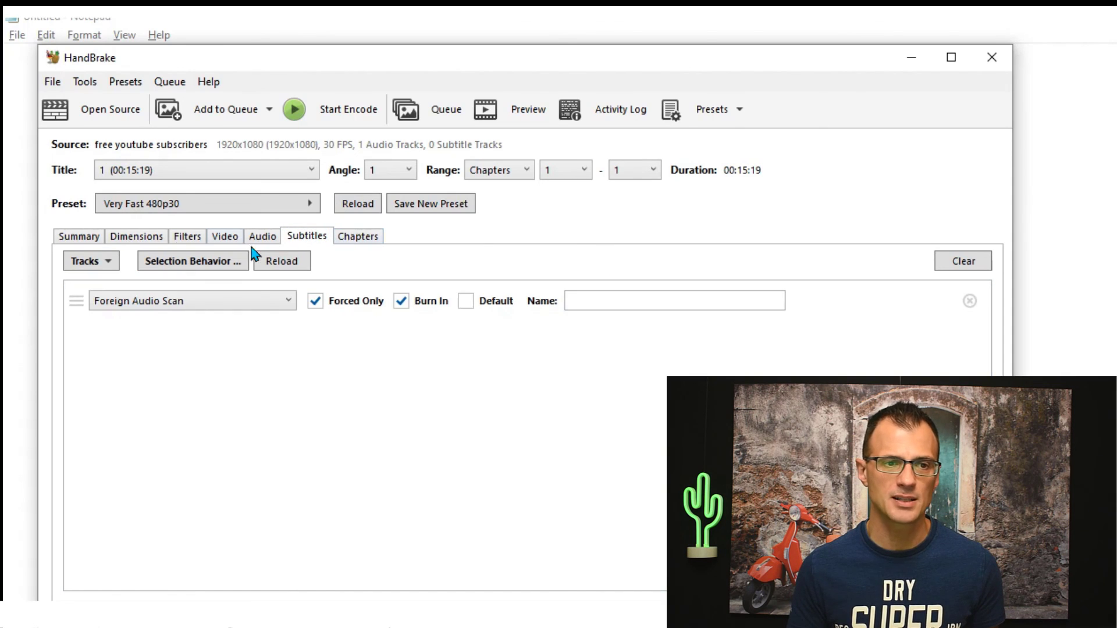
{"action": "left_click", "coordinate": [137, 238]}
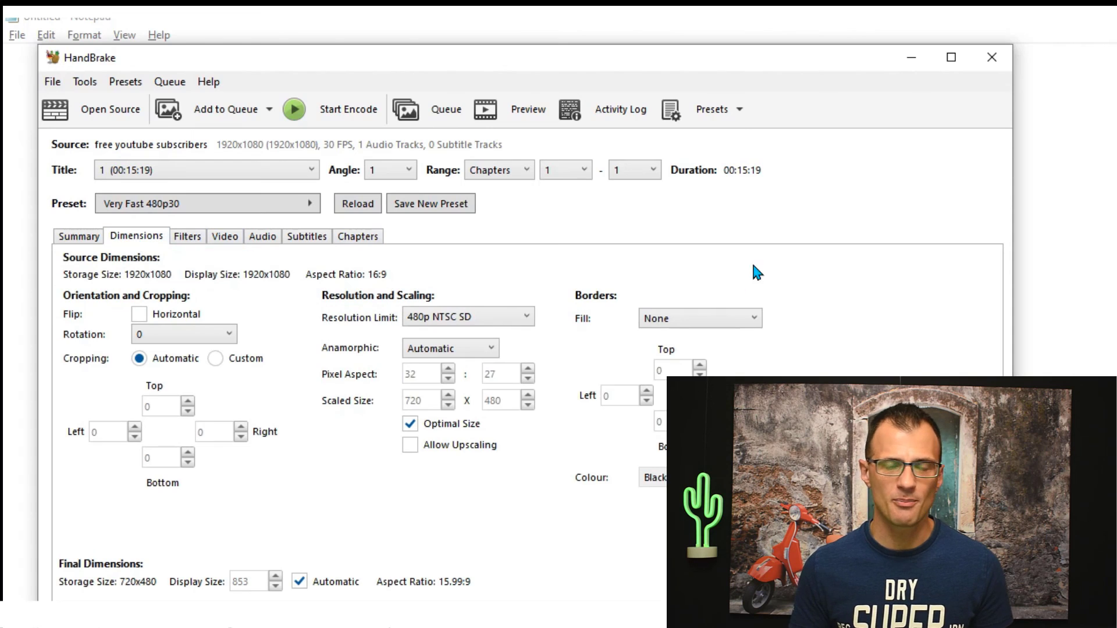
Apply the Fast 1080p30 (Default) preset, bringing the output to 1920x1080.
{"action": "left_click", "coordinate": [734, 120]}
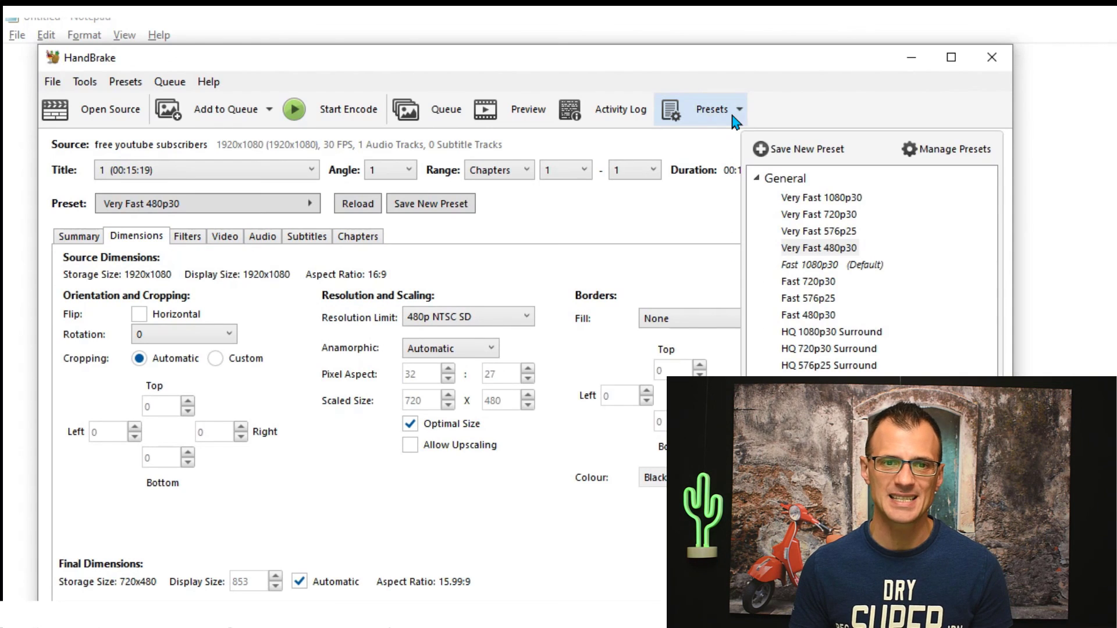
{"action": "left_click", "coordinate": [819, 267]}
{"action": "left_click", "coordinate": [706, 215]}
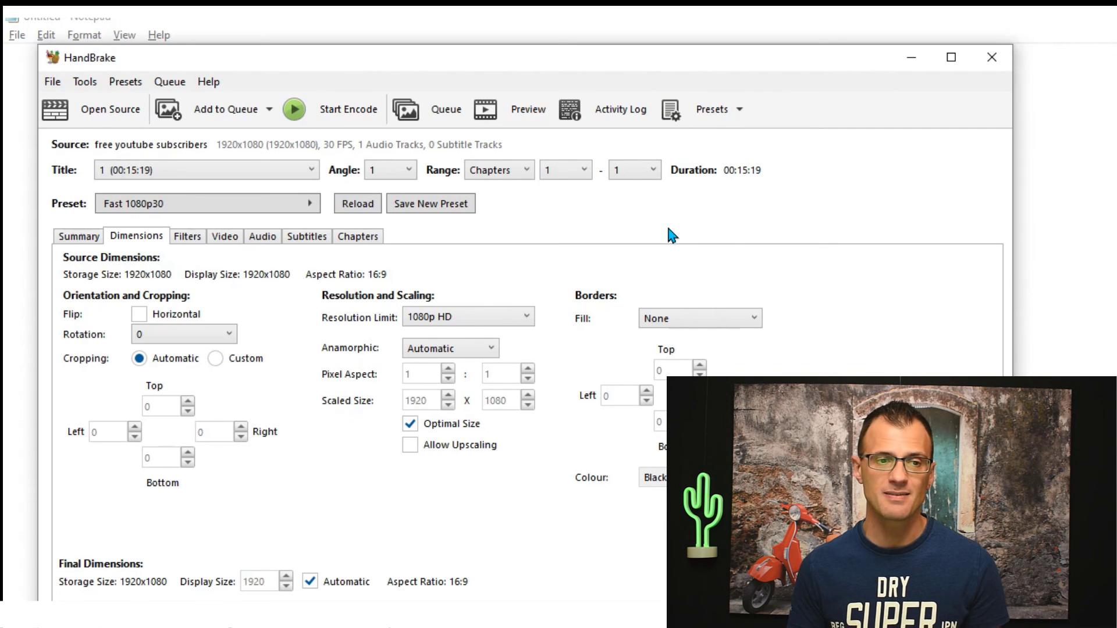